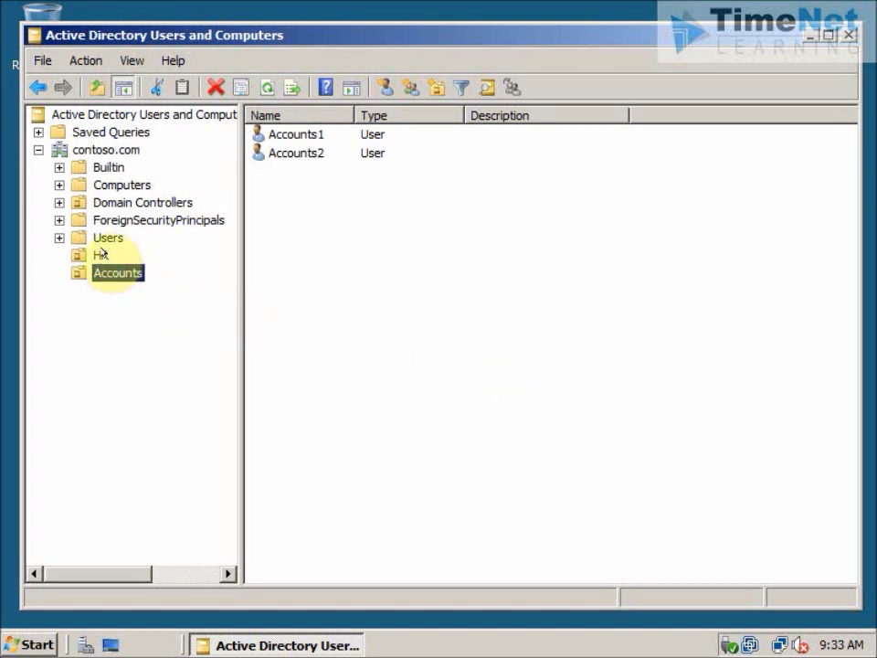
# Select the Accounts OU under contoso.com to list its users, Accounts1 and Accounts2
pyautogui.click(101, 255)
# Switch from the HR OU back to the Accounts OU, then minimize the console to the desktop
pyautogui.click(116, 271)
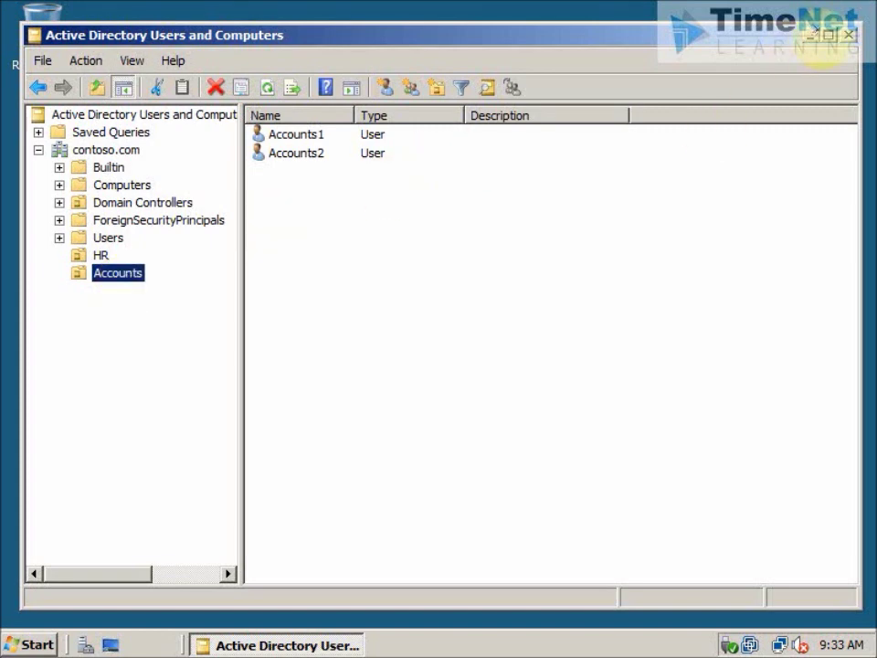
pyautogui.click(807, 35)
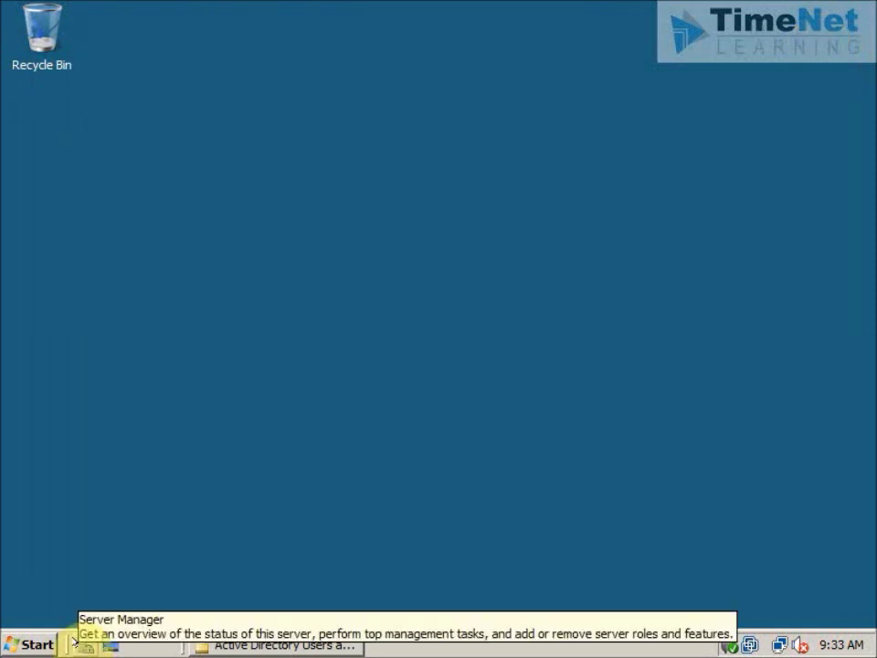
# Launch Server Manager, view the Features summary (2 of 35 installed), and start Add Features
pyautogui.click(77, 643)
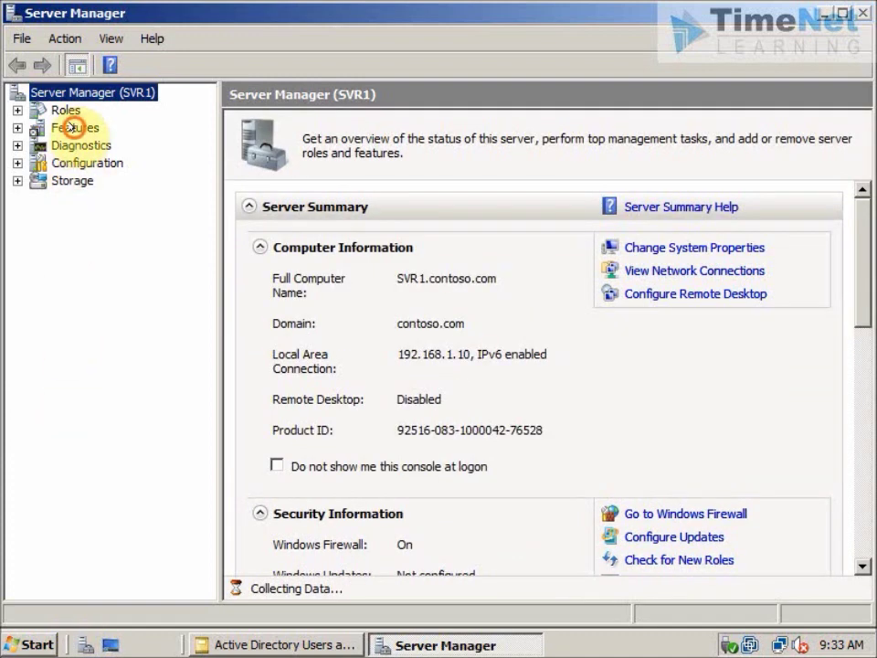
pyautogui.click(74, 126)
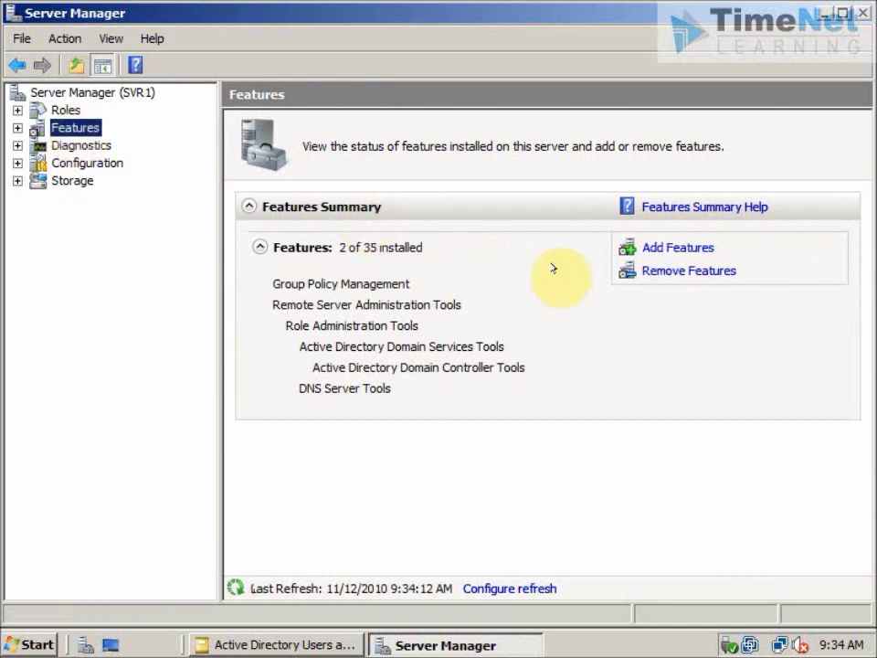
pyautogui.click(672, 246)
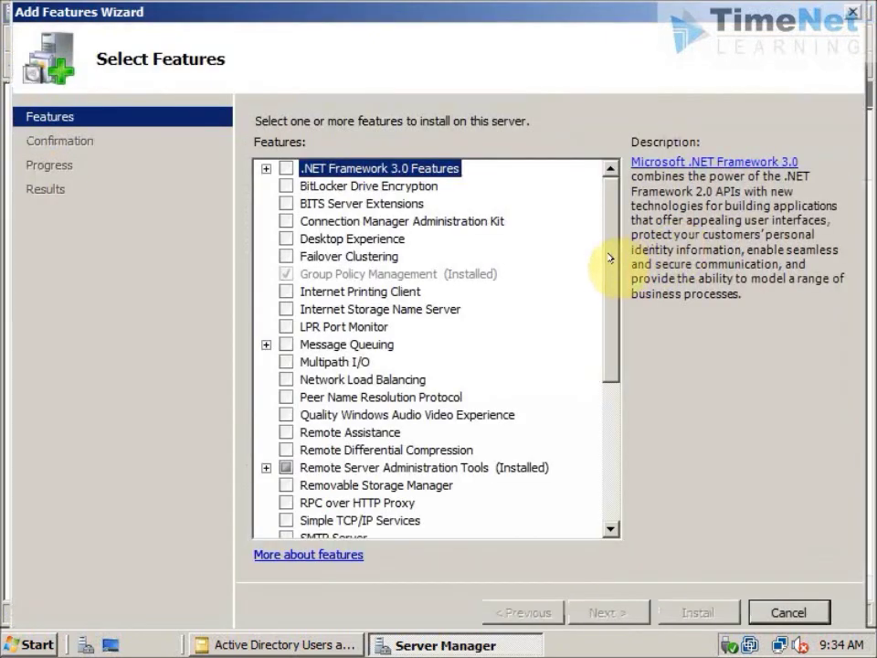
# Install Windows Server Backup Features with Command-line Tools, plus the required Windows PowerShell
pyautogui.moveTo(609, 259); pyautogui.dragTo(615, 454)
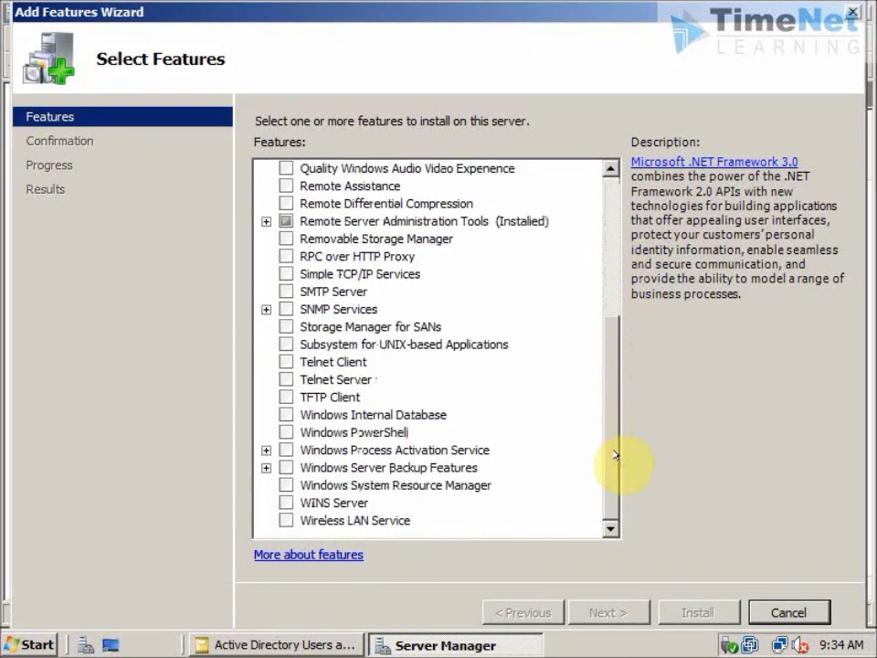
pyautogui.click(286, 466)
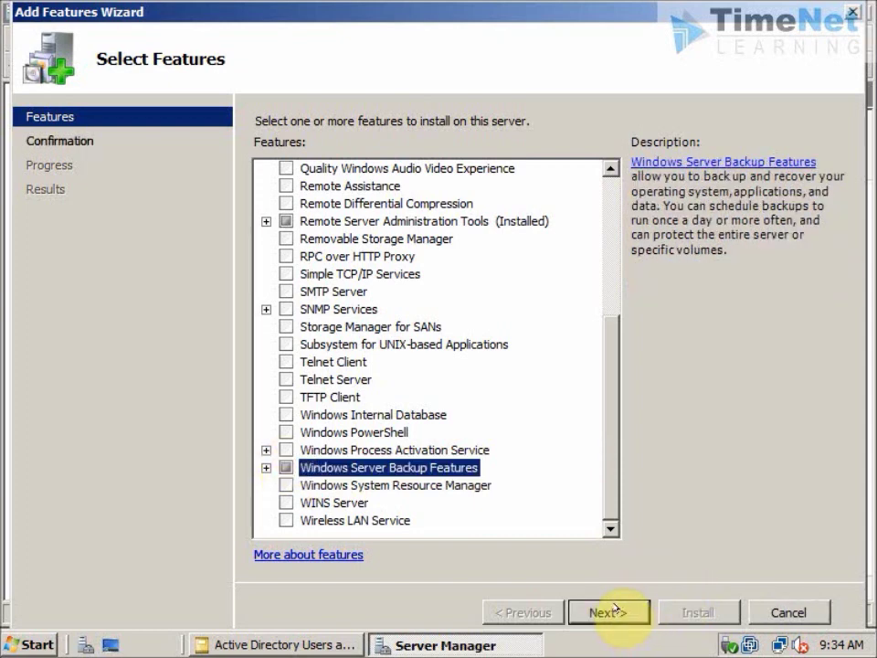
pyautogui.click(266, 467)
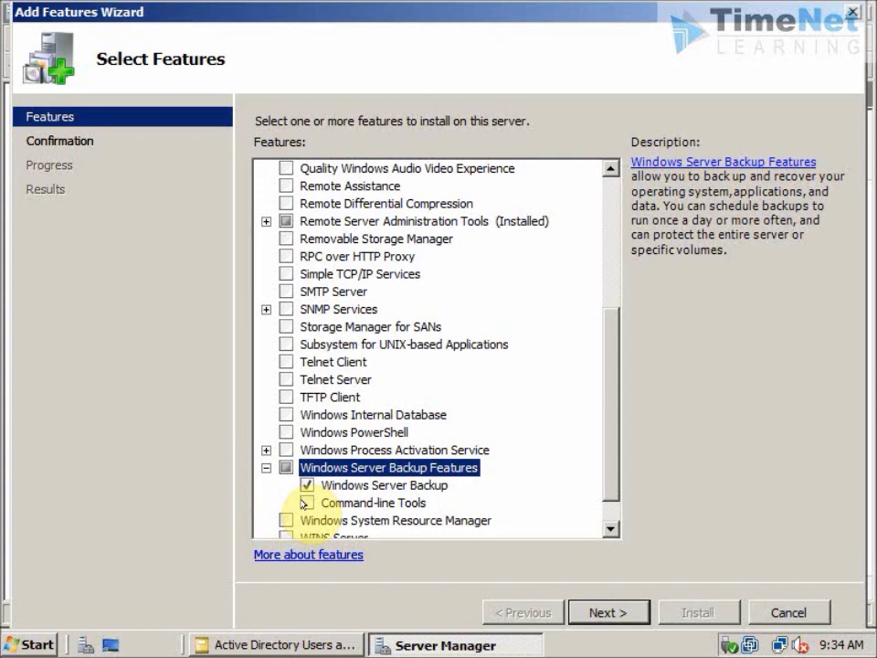
pyautogui.click(305, 502)
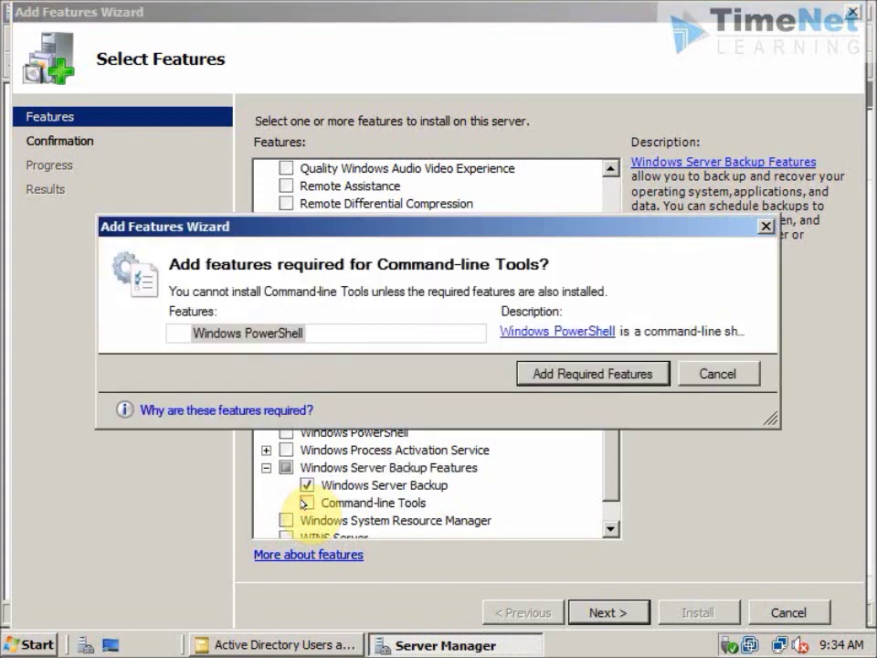
pyautogui.click(564, 368)
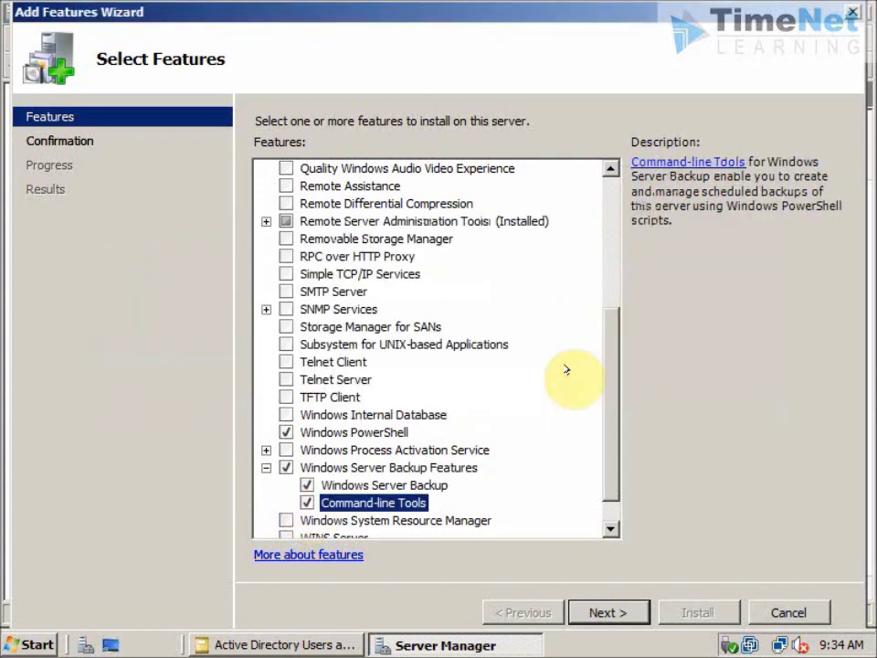
pyautogui.click(608, 610)
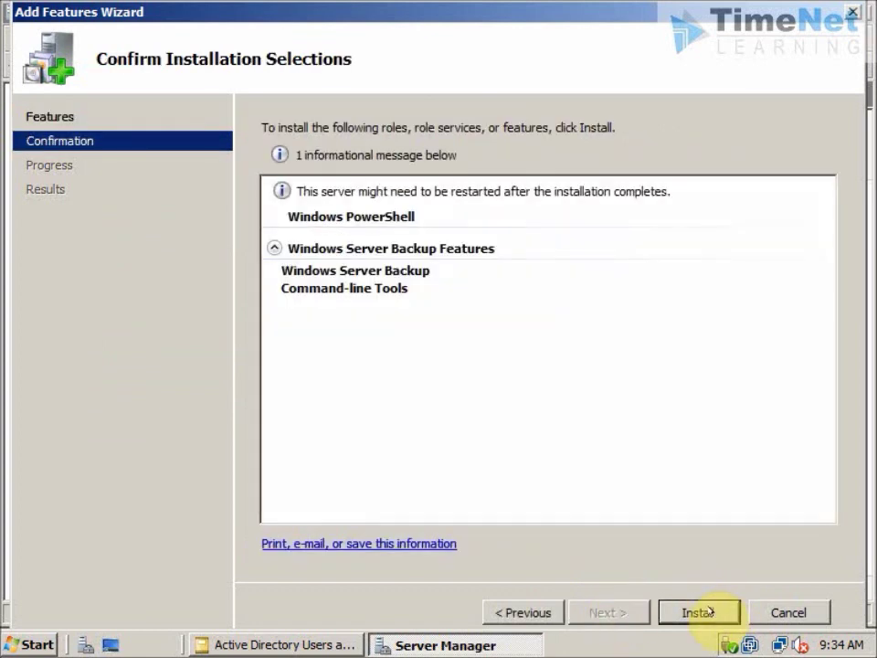
pyautogui.click(708, 611)
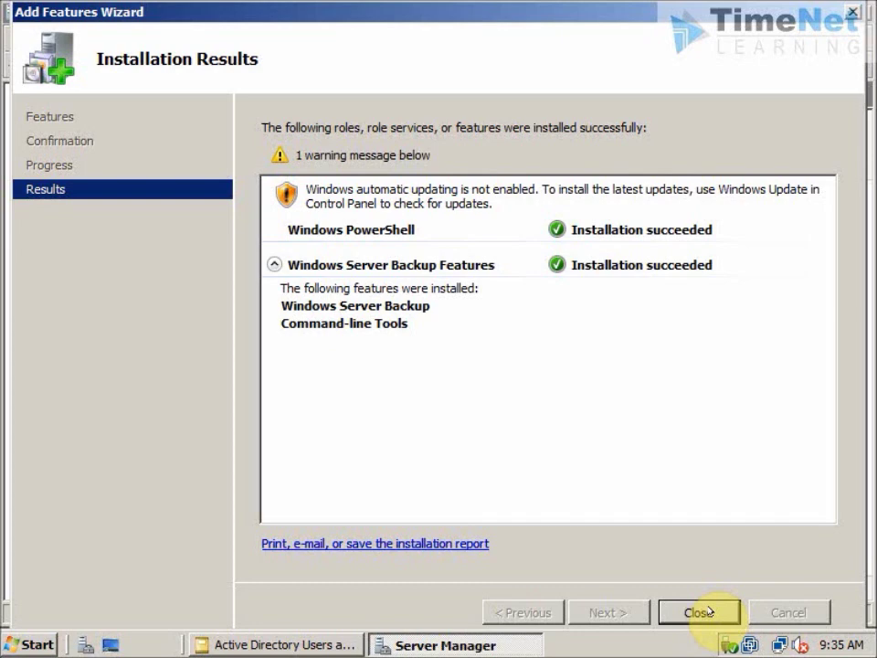
# Close the wizard after the successful installation, then close Server Manager
pyautogui.click(699, 611)
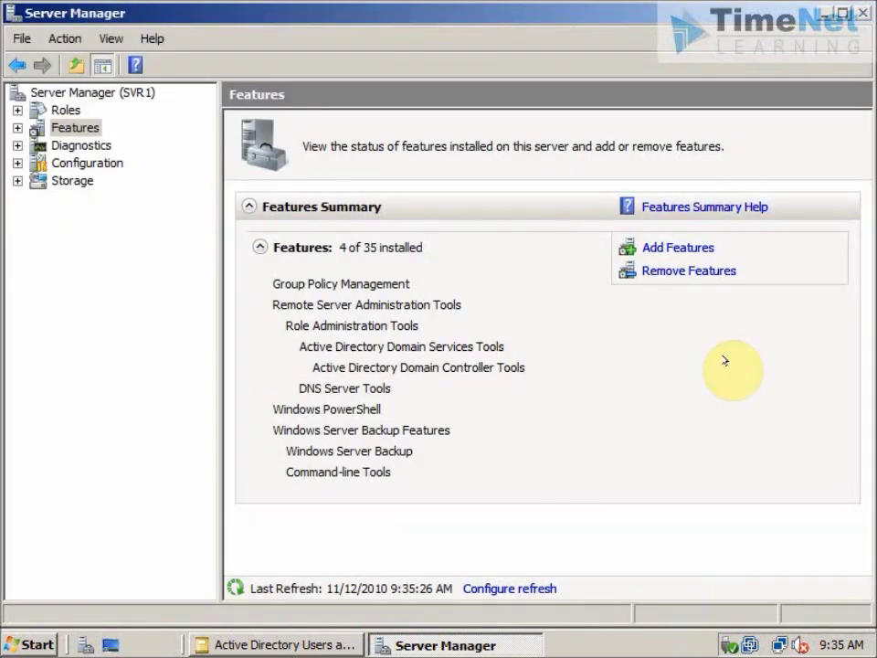
pyautogui.click(862, 13)
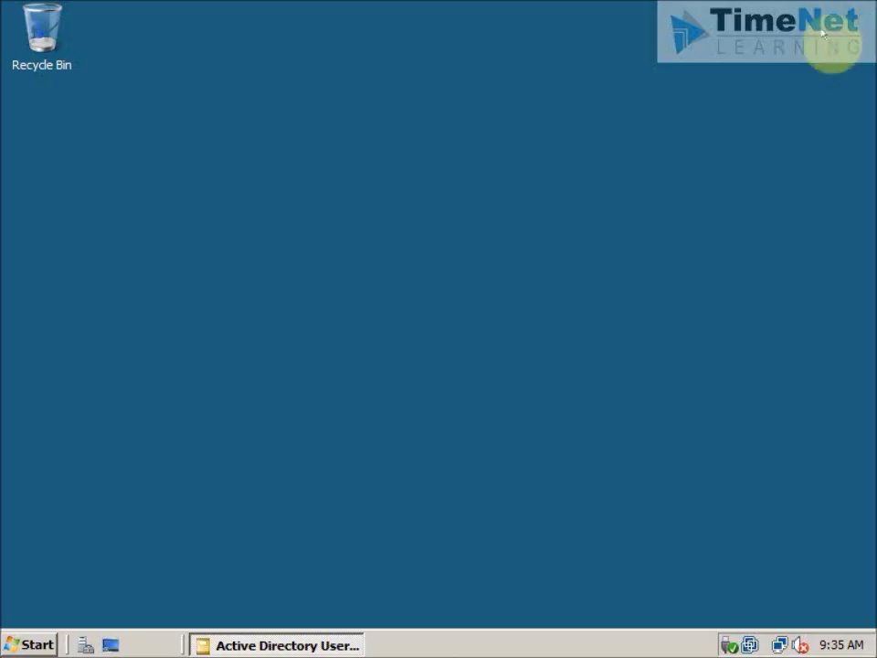
# Run Command Prompt as administrator from the Start menu and confirm the elevation prompt
pyautogui.click(30, 642)
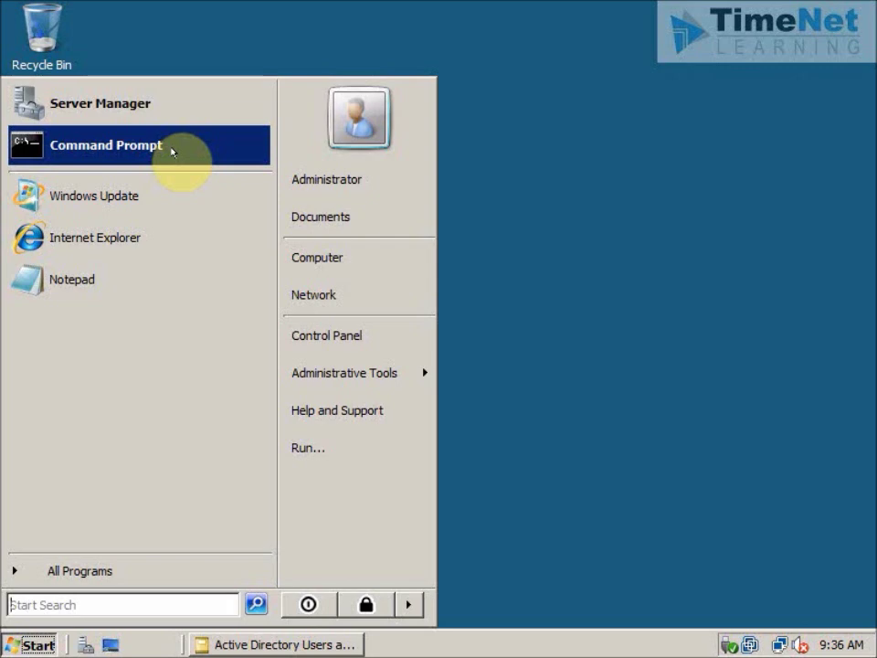
pyautogui.rightClick(173, 152)
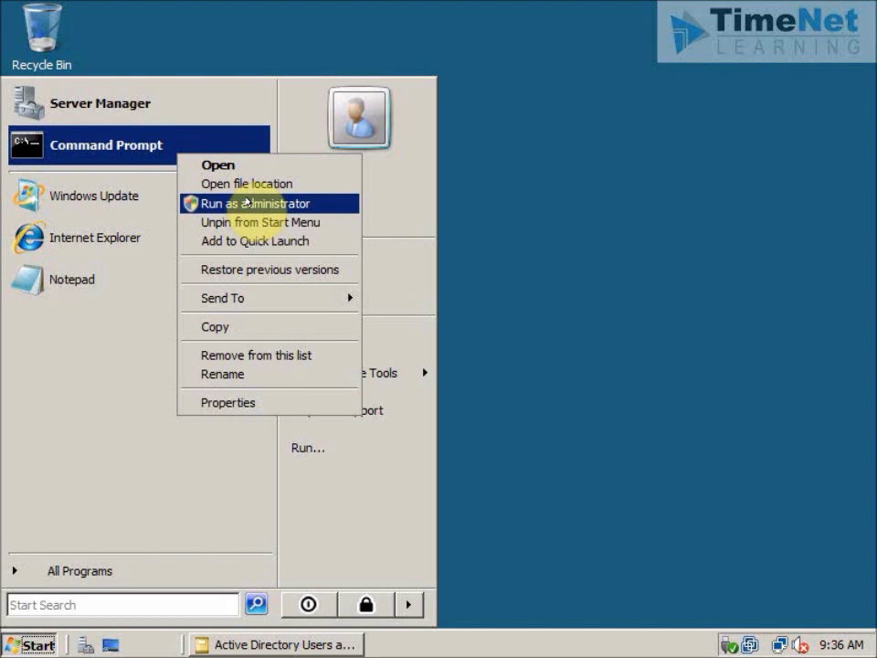
pyautogui.click(246, 203)
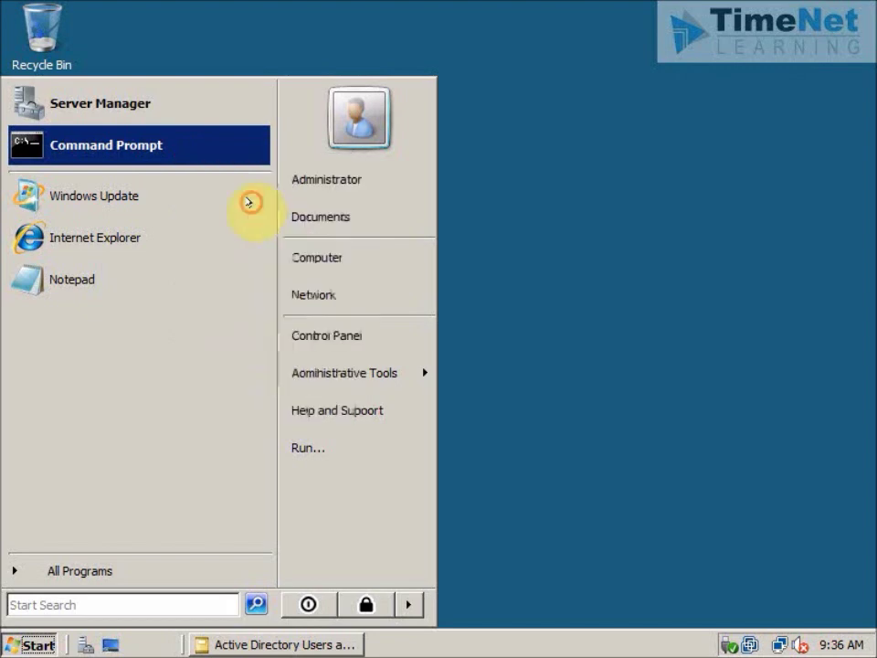
pyautogui.click(492, 276)
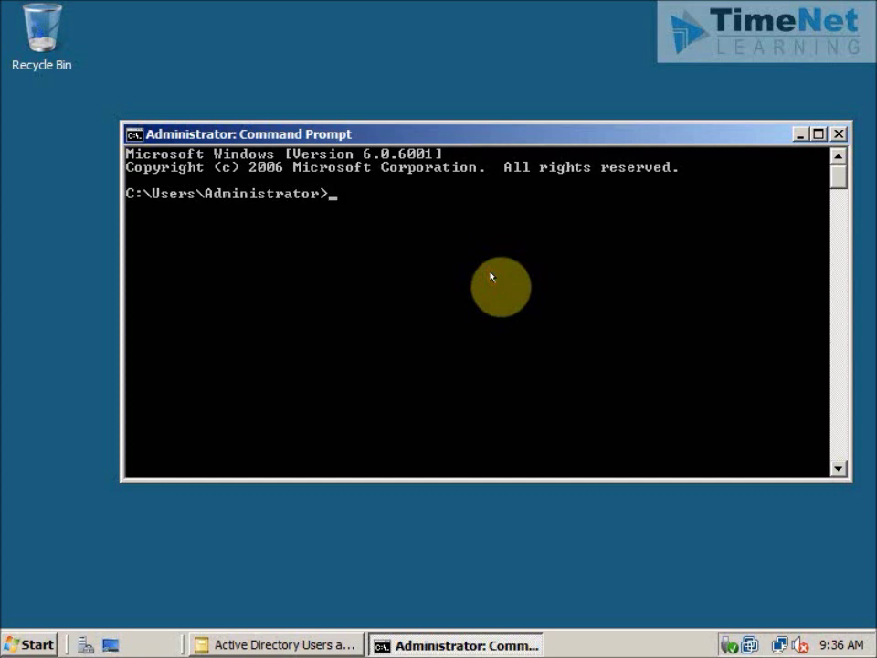
# Run 'wbadmin' to list its commands, then 'wbadmin start systemstatebackup', which reports a missing backup target
pyautogui.write('wbadmin')
pyautogui.press('Return')
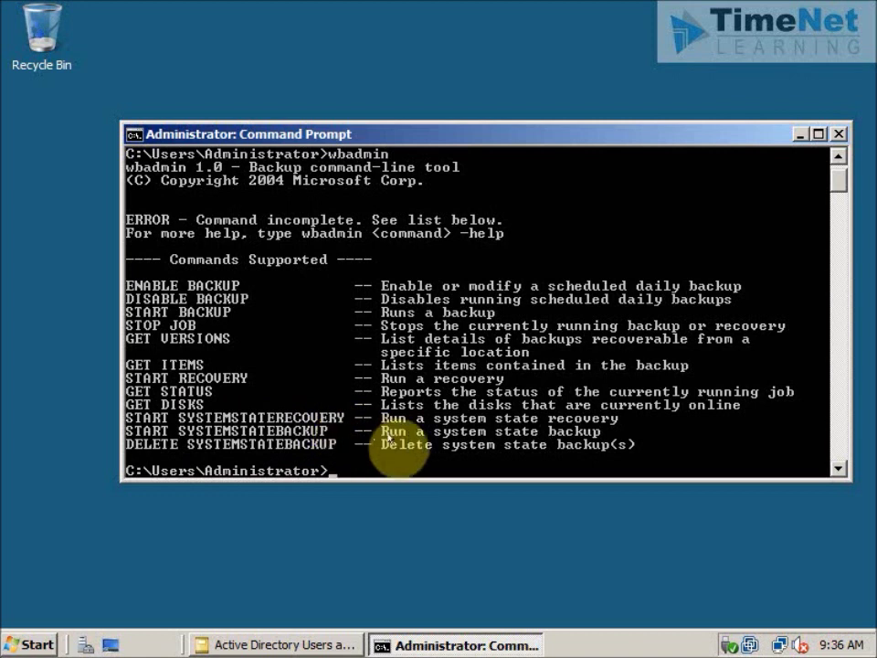
pyautogui.press('Up')
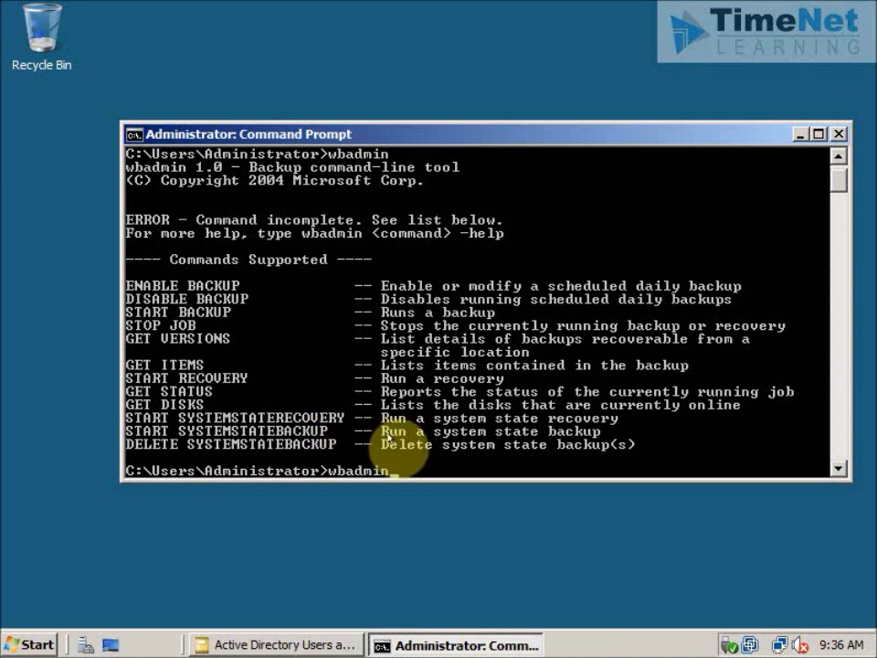
pyautogui.write('start system')
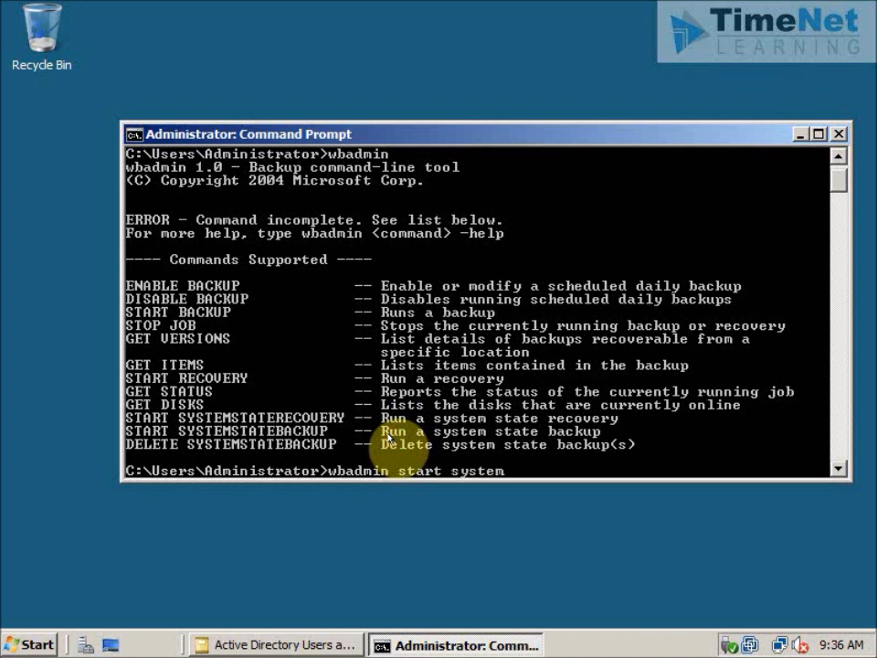
pyautogui.write('statebackup')
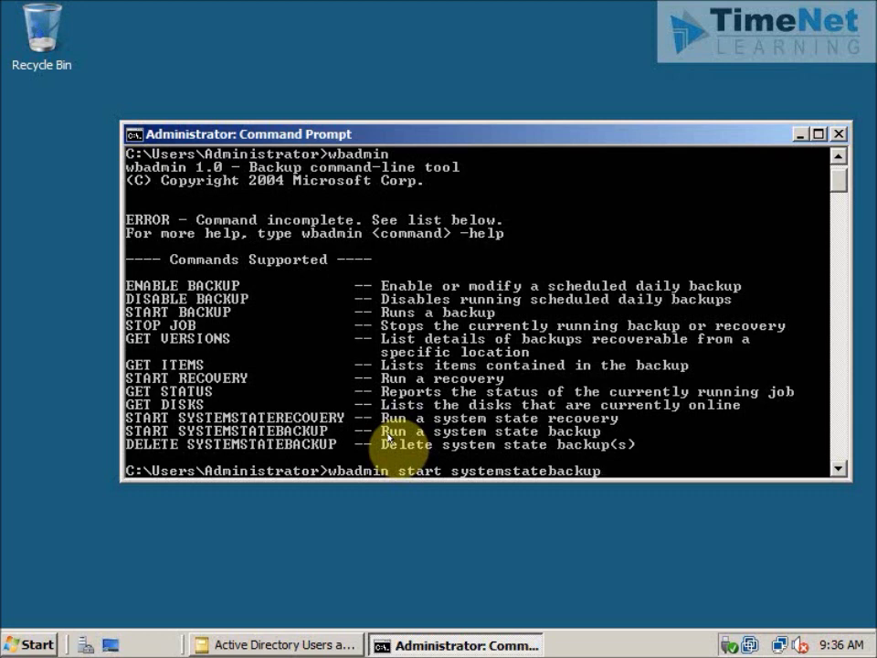
pyautogui.press('Return')
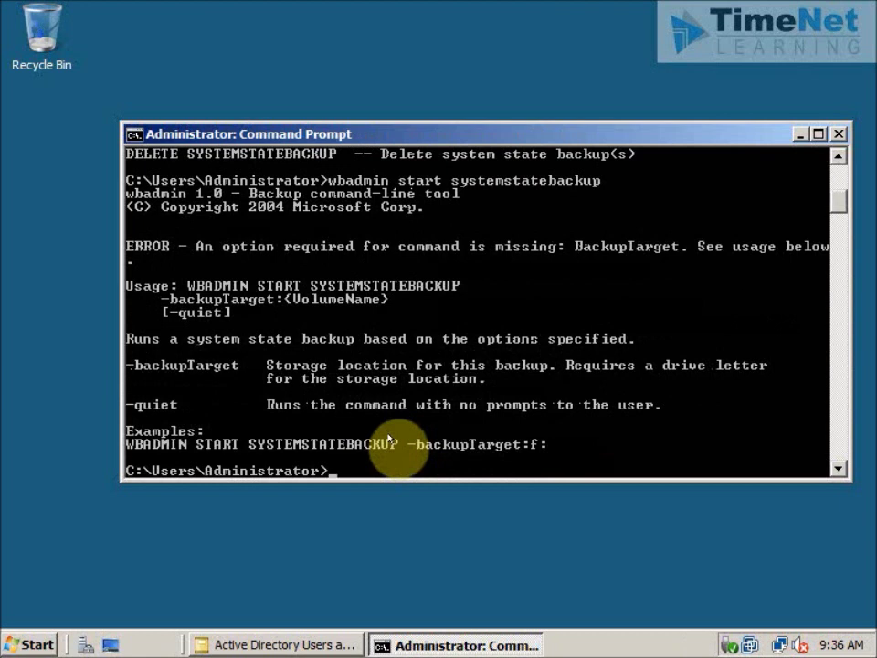
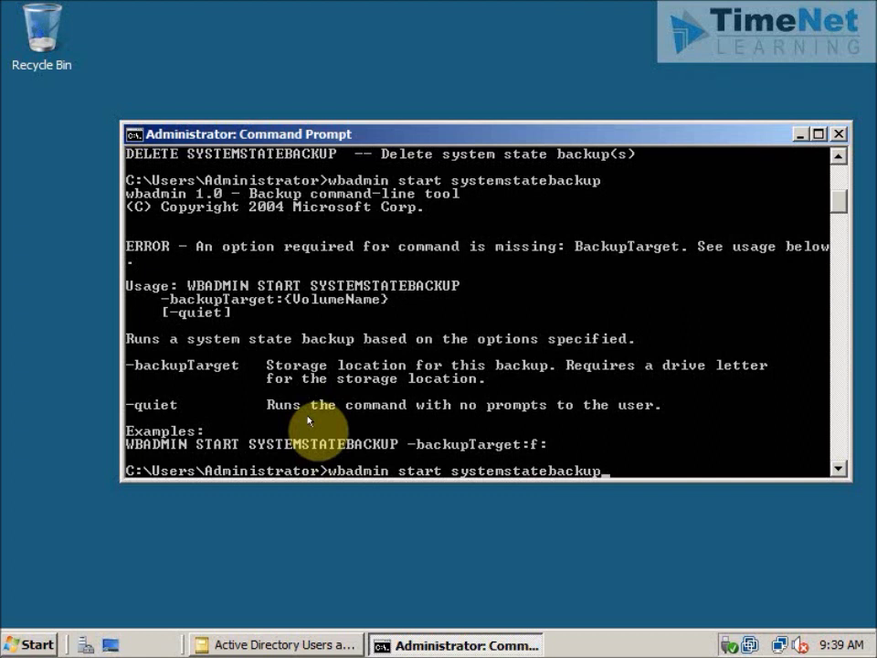
# Start the system state backup with -backupTarget:e: and answer y to confirm
pyautogui.write(':')
pyautogui.write('e')
pyautogui.write(':')
pyautogui.press('BackSpace')
pyautogui.press('BackSpace')
pyautogui.write('-backupTarget')
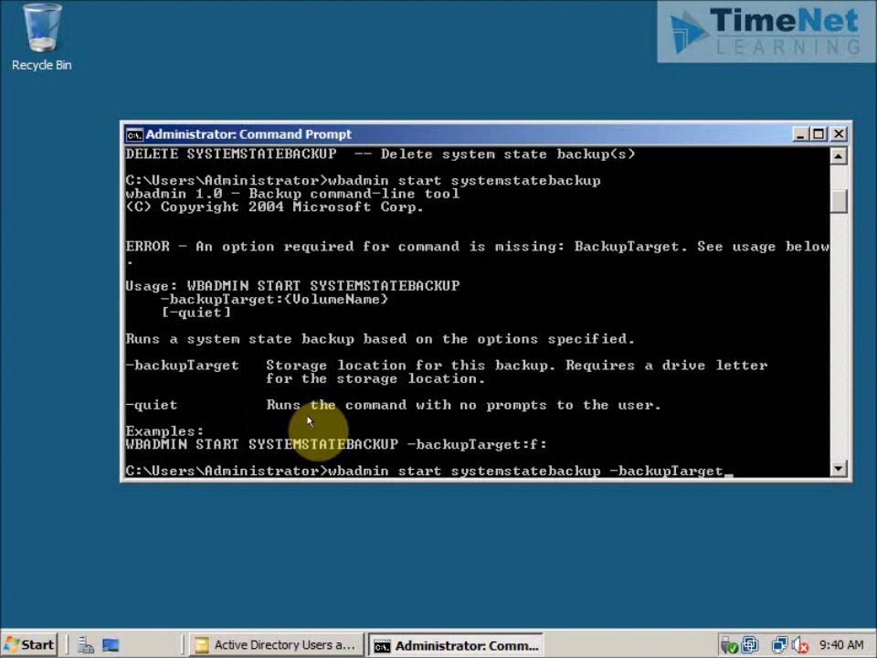
pyautogui.write(':e:')
pyautogui.press('Return')
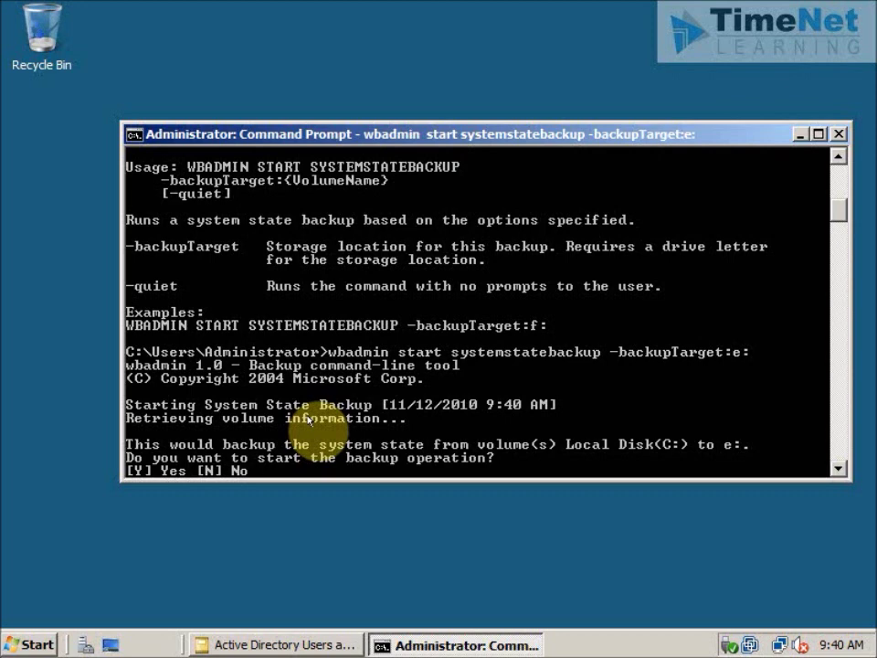
pyautogui.write('y')
pyautogui.press('Return')
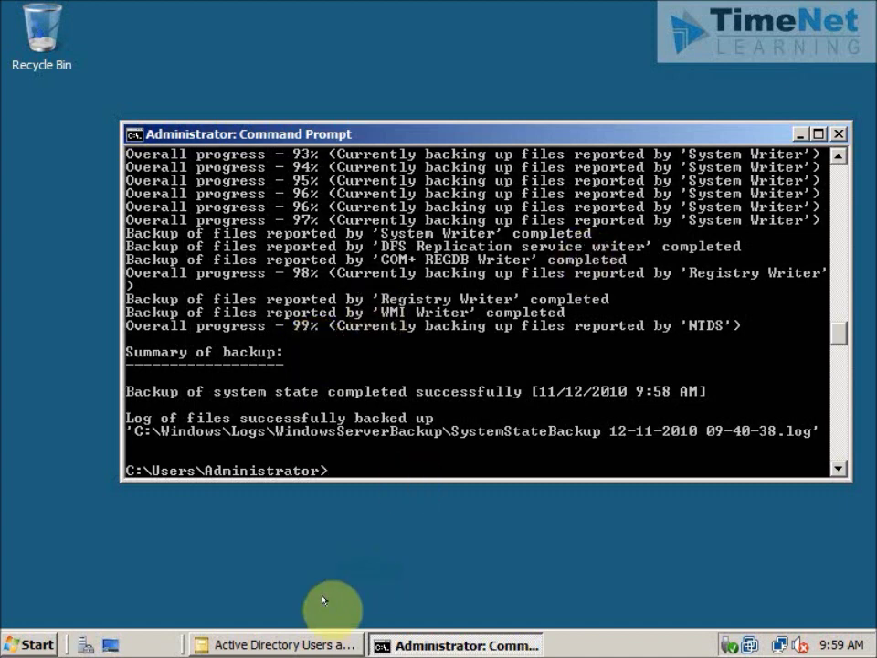
# Delete the Accounts OU and its whole subtree from contoso.com, then close the console
pyautogui.click(286, 642)
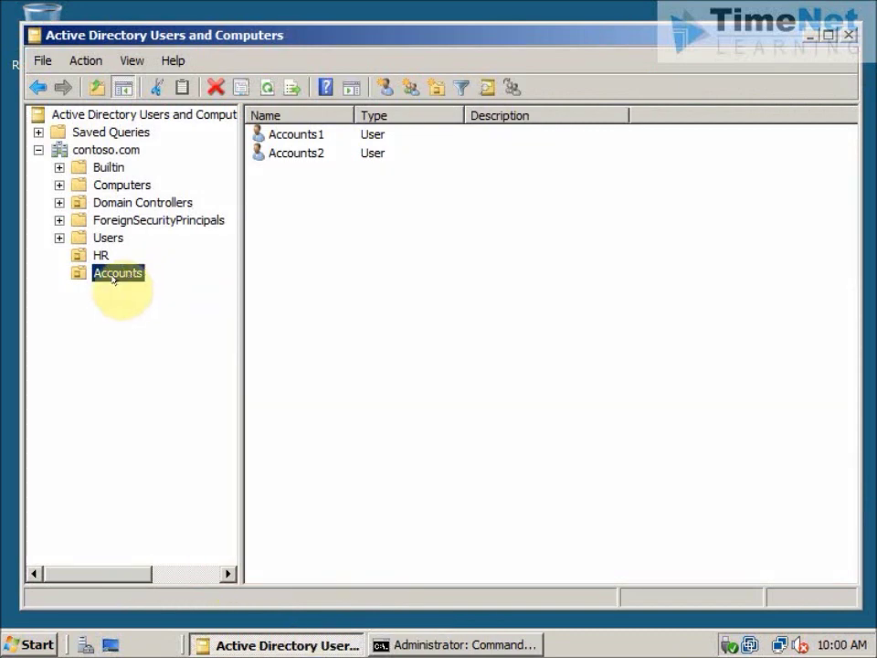
pyautogui.rightClick(113, 273)
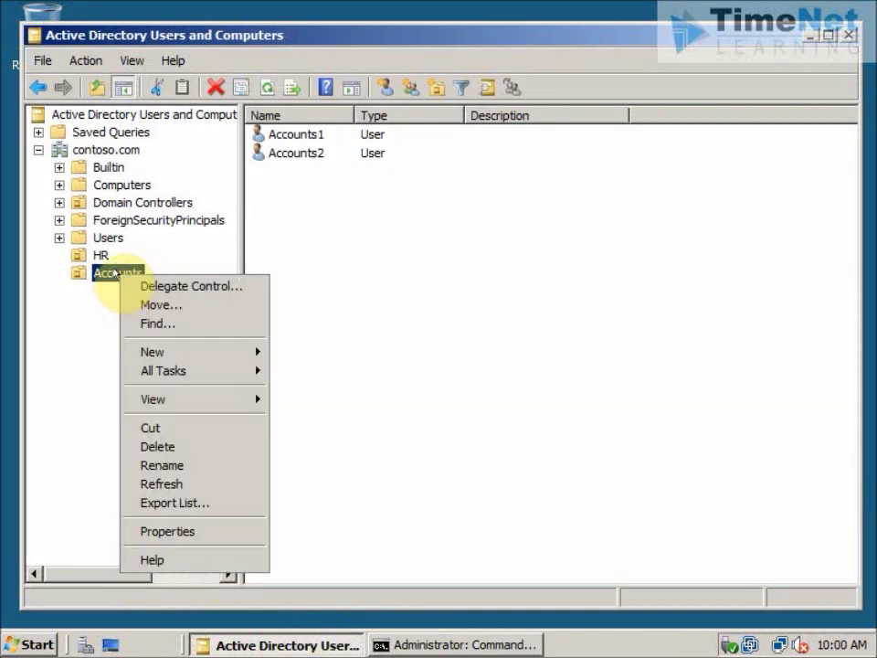
pyautogui.click(219, 445)
pyautogui.click(528, 395)
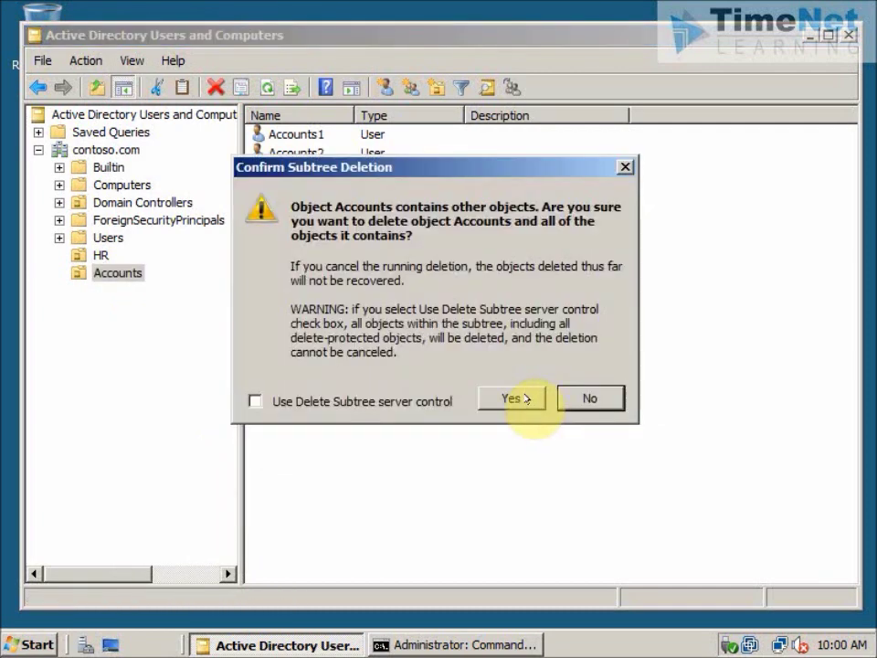
pyautogui.click(423, 396)
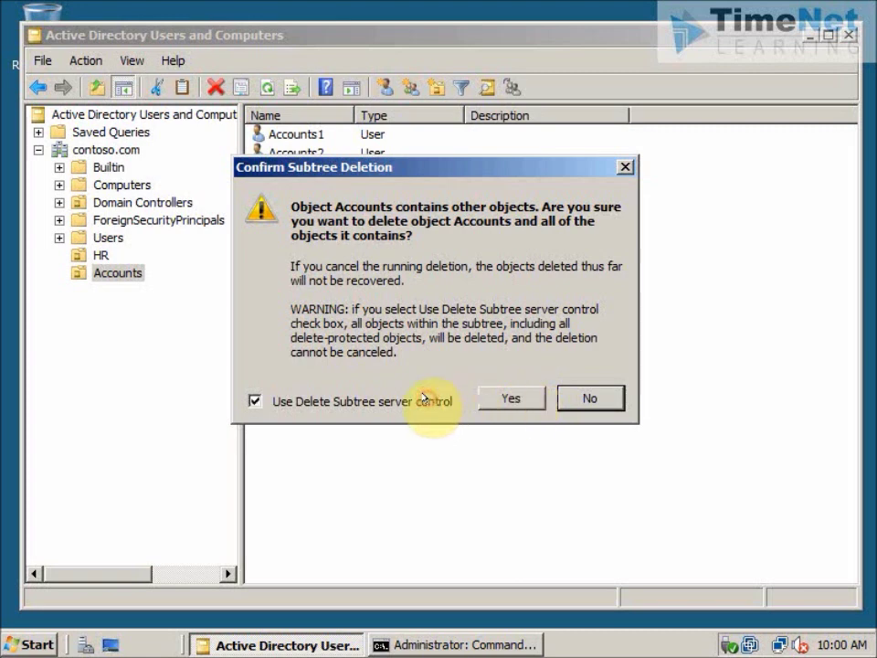
pyautogui.click(508, 396)
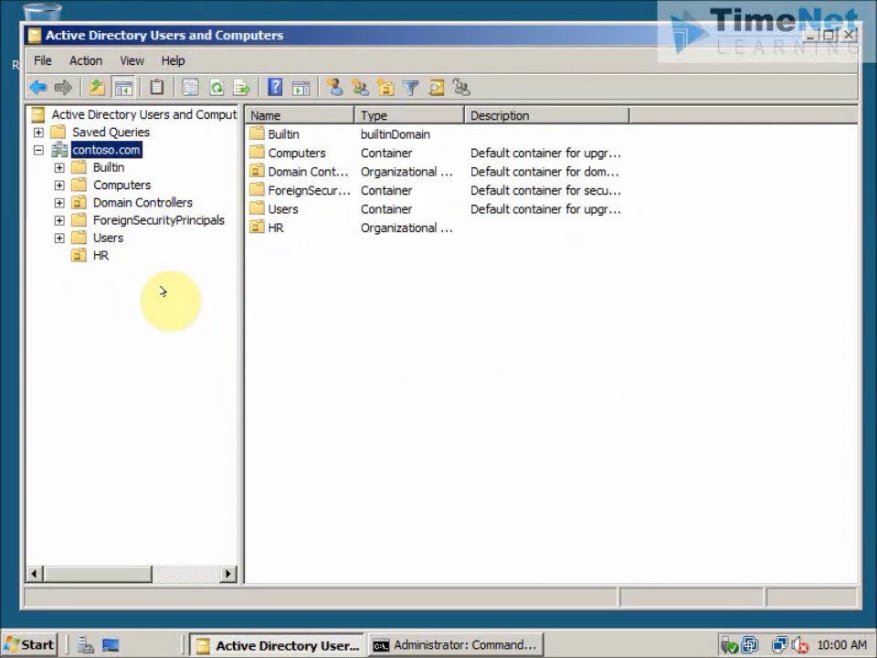
pyautogui.click(845, 35)
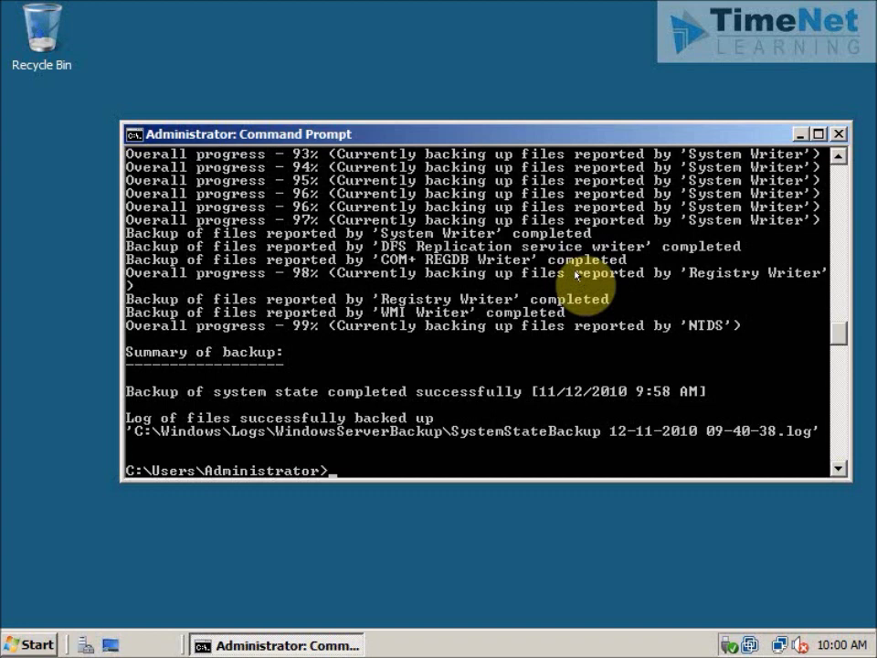
# Browse to E:\WindowsImageBackup\SVR1\SystemStateBackup to find the Backup 2010-11-12 folder, then close Explorer
pyautogui.click(33, 643)
pyautogui.click(361, 256)
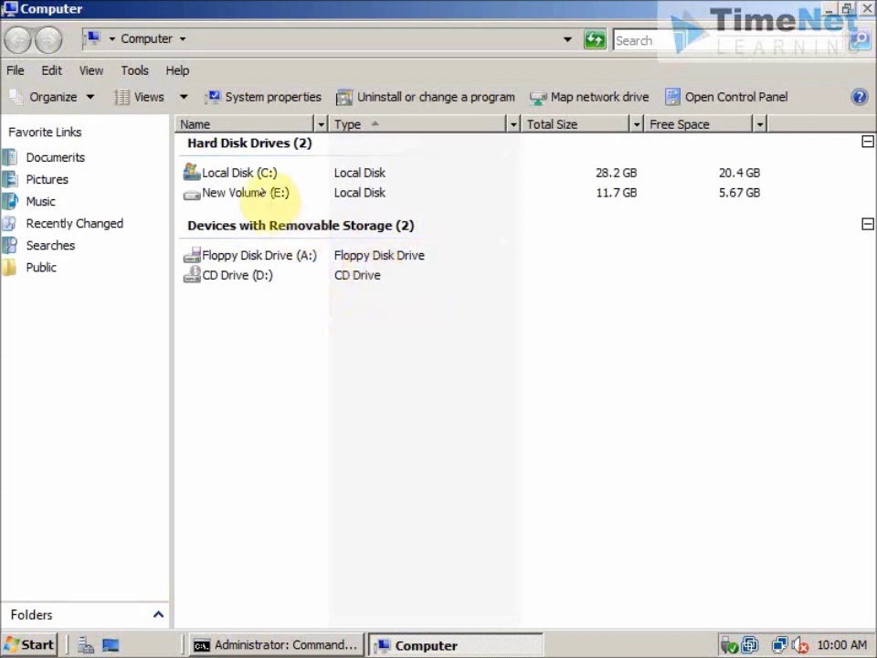
pyautogui.click(259, 189)
pyautogui.doubleClick(259, 189)
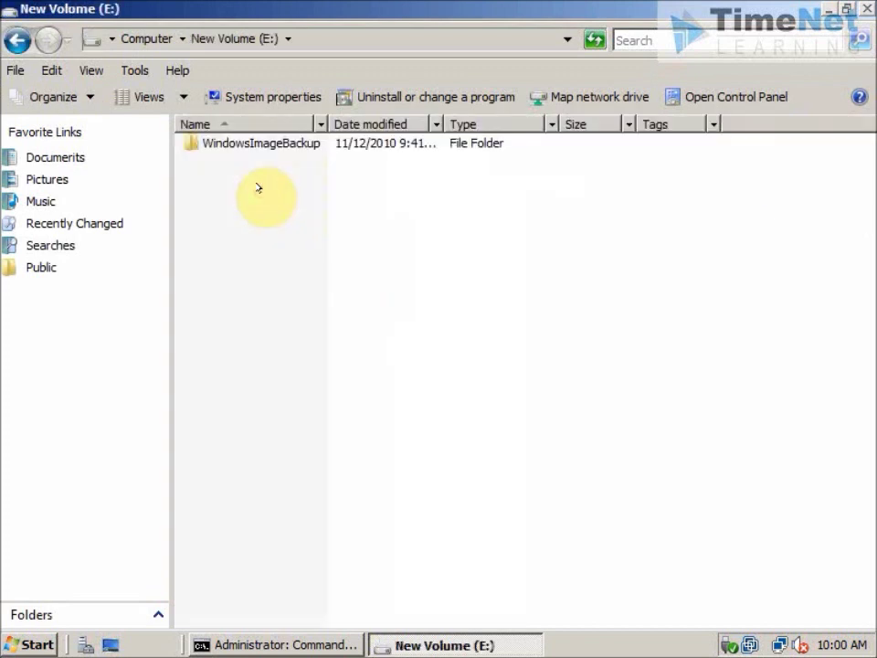
pyautogui.doubleClick(252, 141)
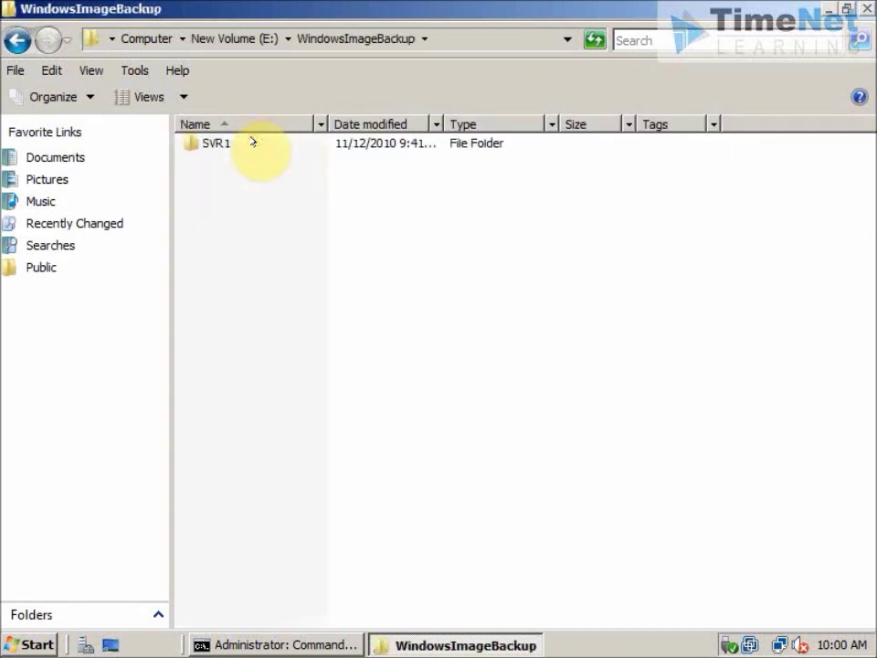
pyautogui.doubleClick(252, 142)
pyautogui.doubleClick(232, 161)
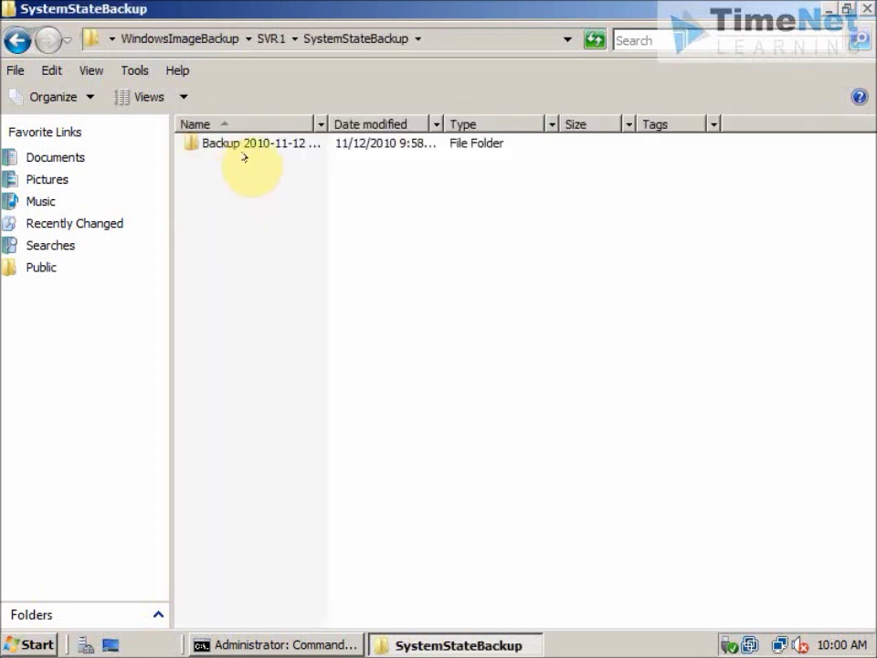
pyautogui.moveTo(244, 140)
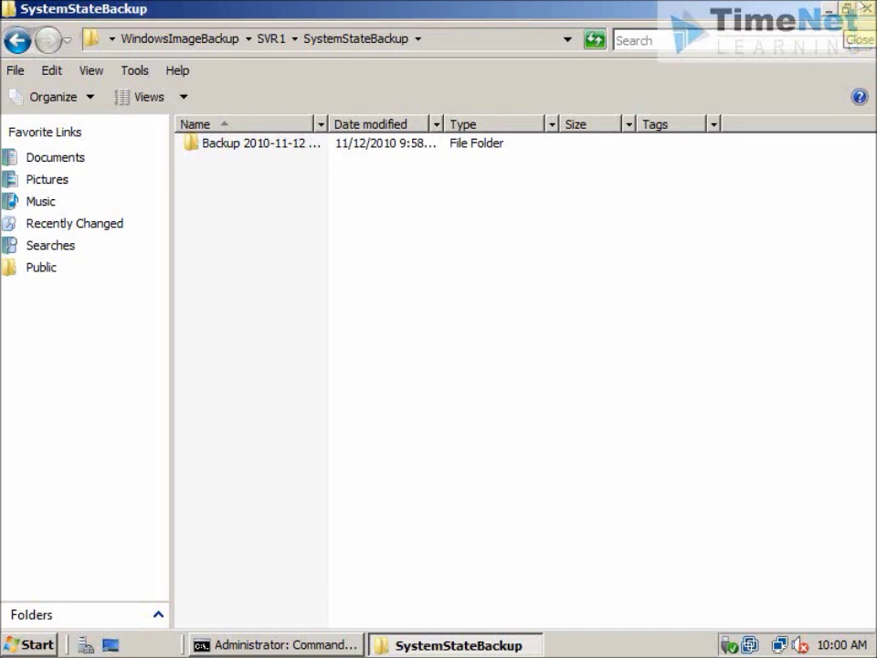
pyautogui.click(864, 11)
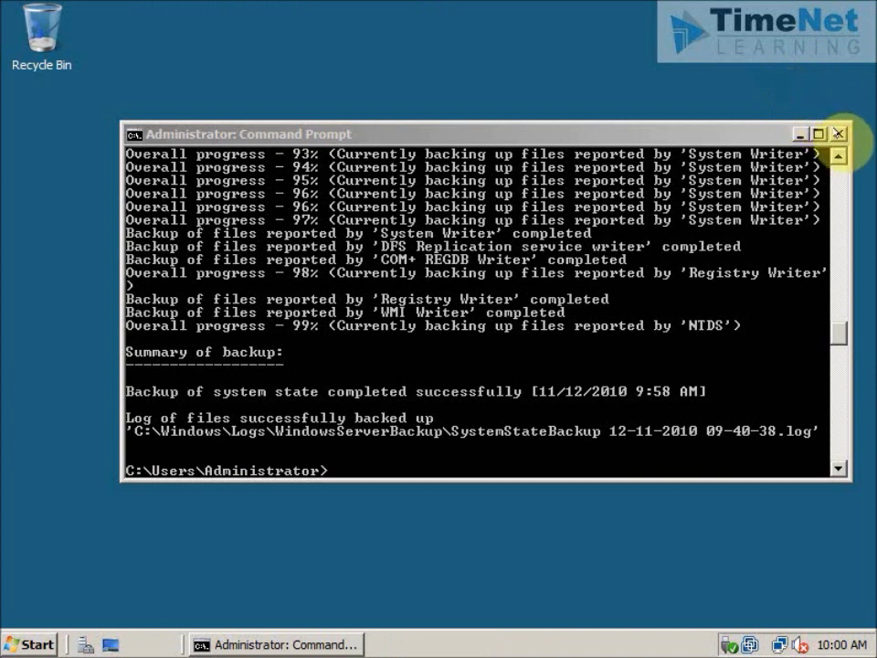
# Close Command Prompt and restart the server with reason Hardware: Installation (Planned)
pyautogui.click(838, 134)
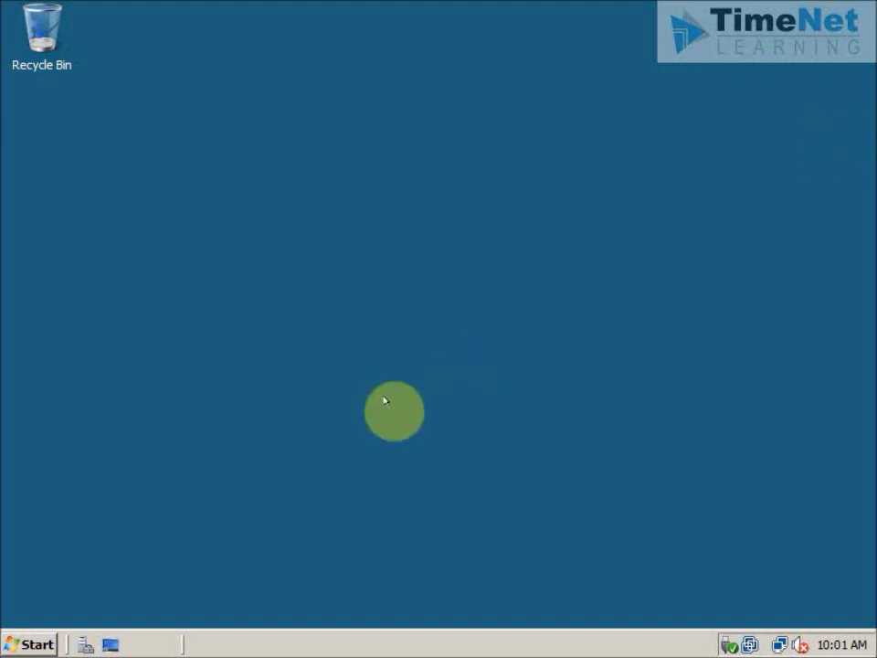
pyautogui.click(26, 644)
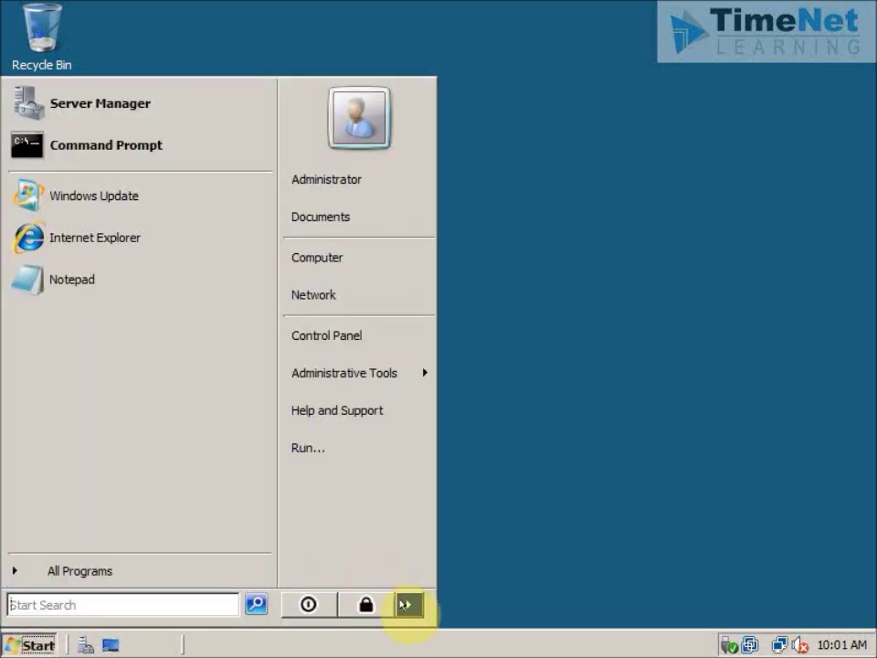
pyautogui.click(407, 605)
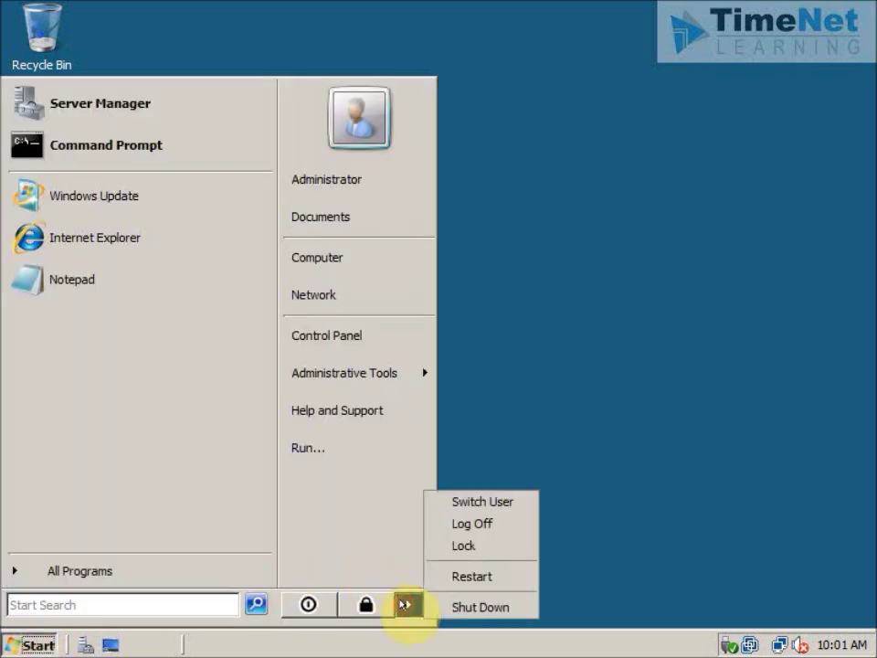
pyautogui.click(473, 576)
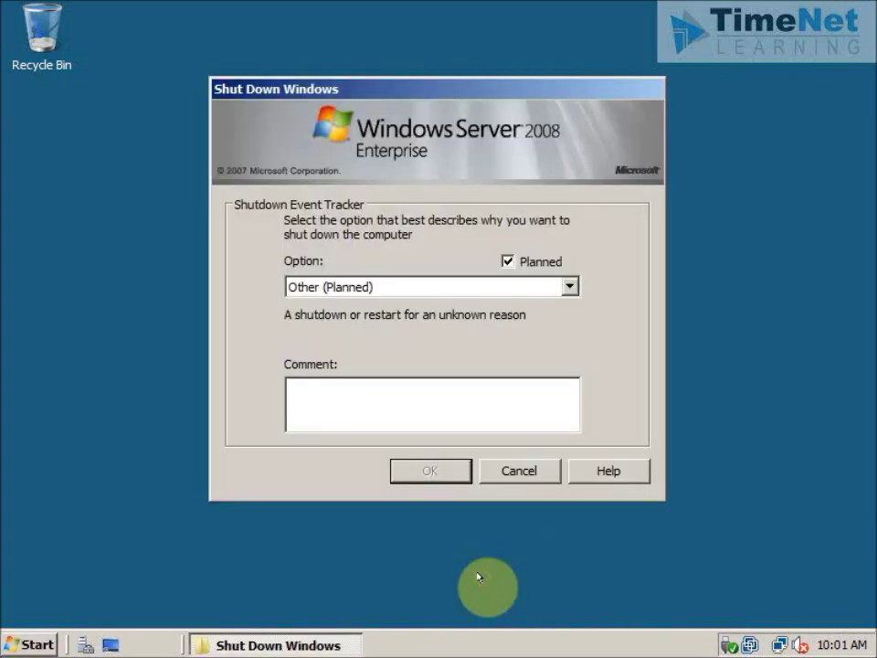
pyautogui.click(474, 289)
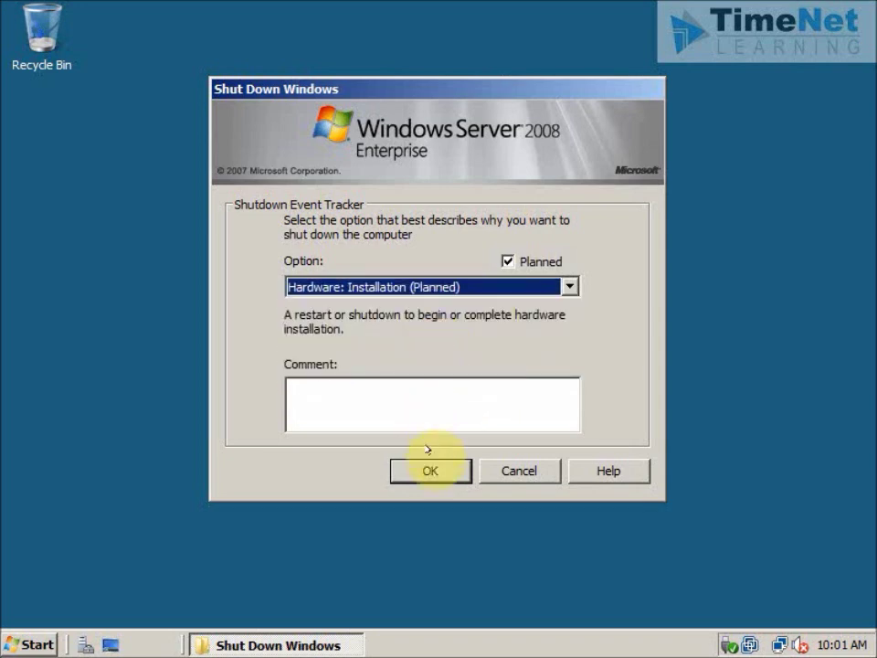
pyautogui.click(428, 467)
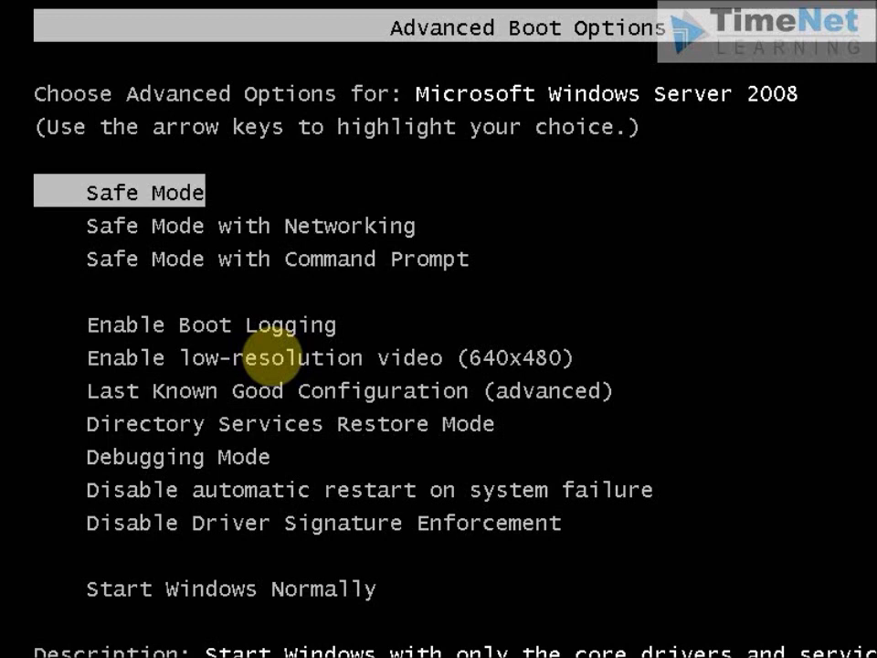
# Boot into Directory Services Restore Mode from Advanced Boot Options
pyautogui.press('Down')
pyautogui.press('Down')
pyautogui.press('Down')
pyautogui.press('Down')
pyautogui.press('Down')
pyautogui.press('Down')
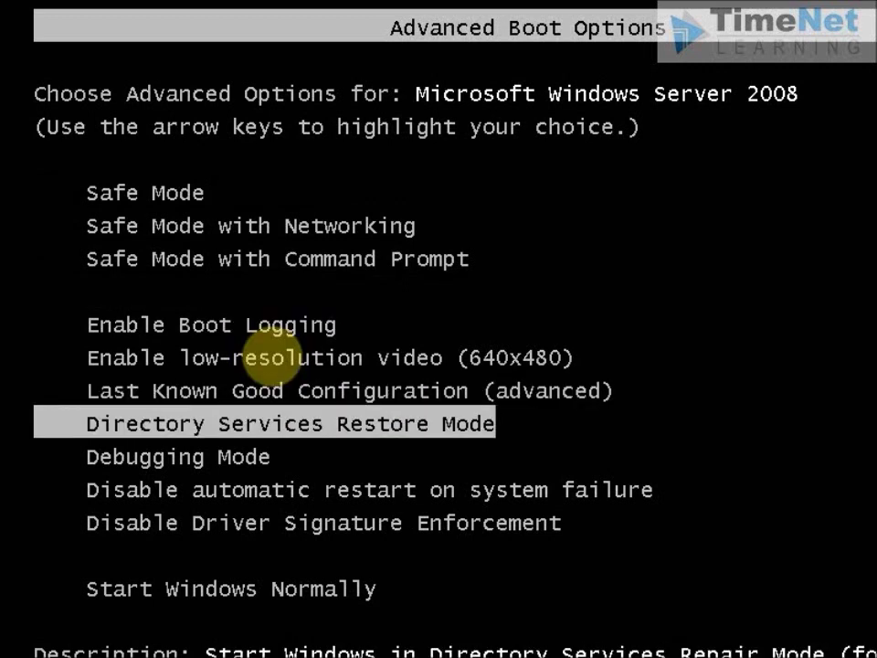
pyautogui.press('Return')
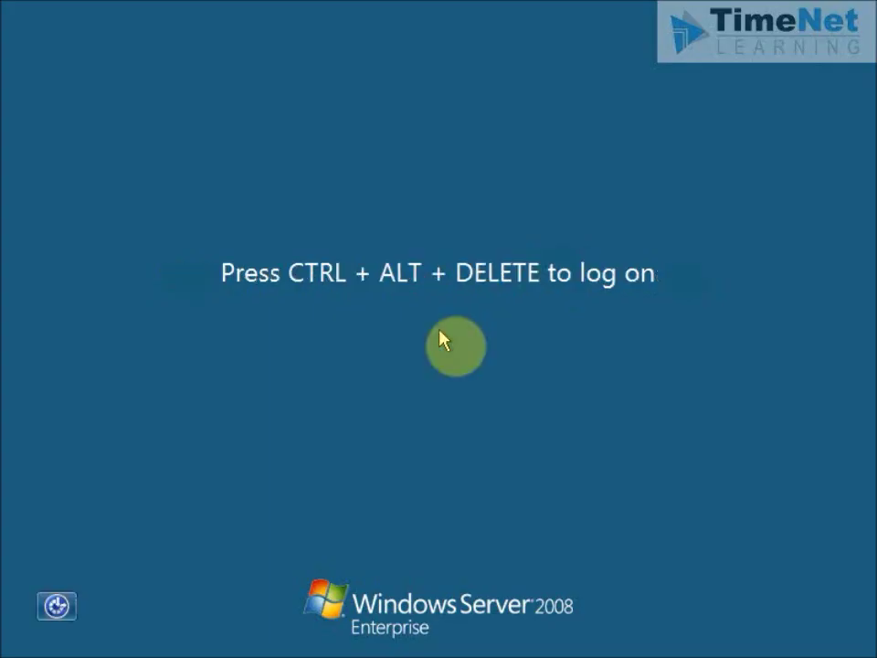
# Log on as Other User .\Administrator with the DSRM password
pyautogui.click(433, 325)
pyautogui.hotkey('ctrl', 'alt', 'Delete')
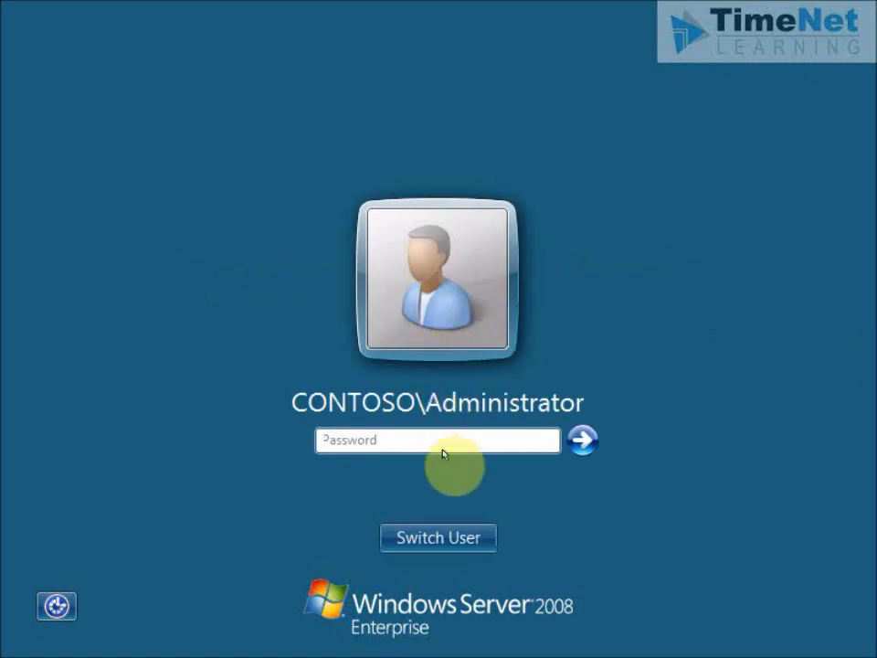
pyautogui.click(452, 537)
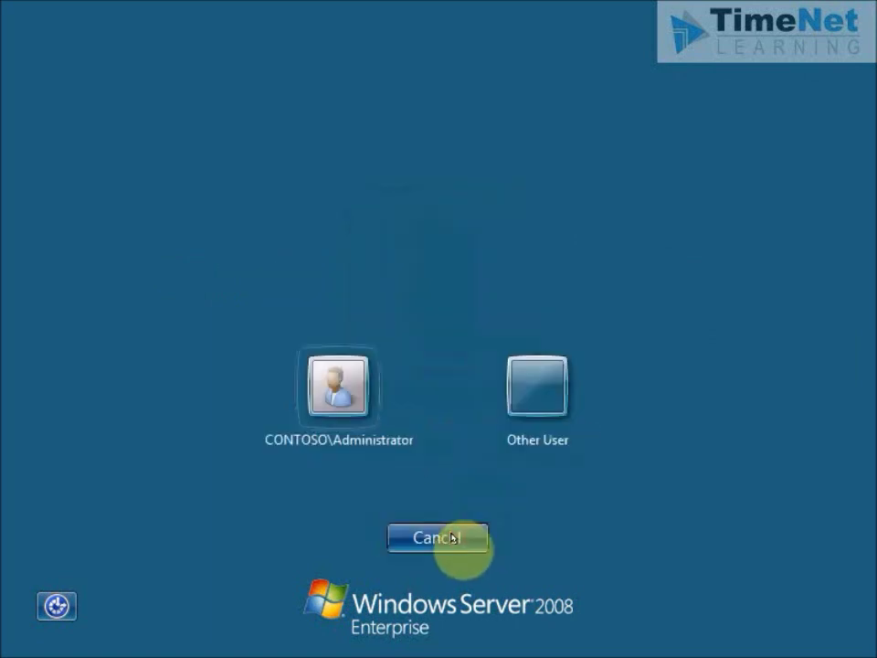
pyautogui.click(537, 395)
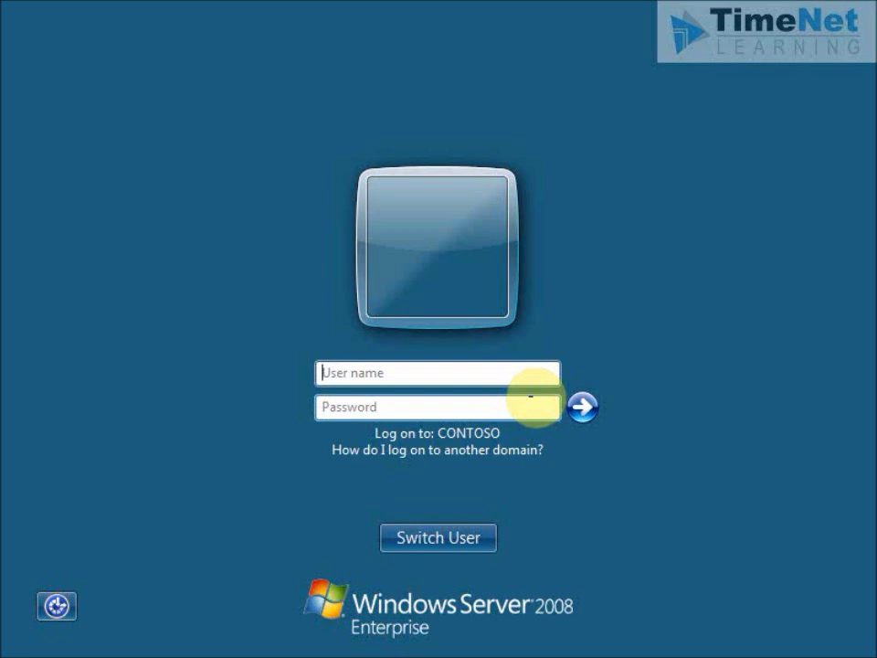
pyautogui.write('a\\')
pyautogui.write('A')
pyautogui.write('dmi')
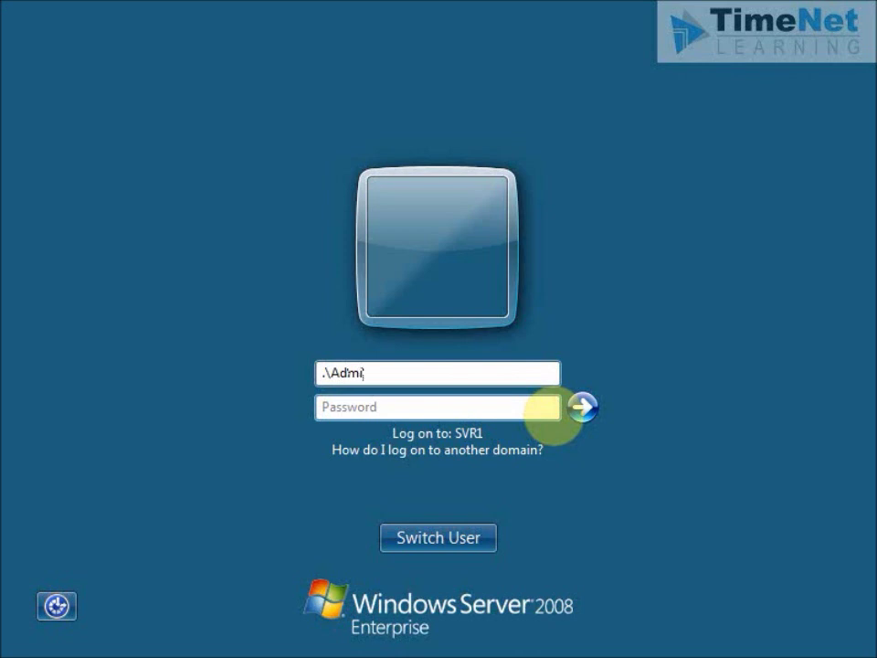
pyautogui.write('nistrator')
pyautogui.press('Tab')
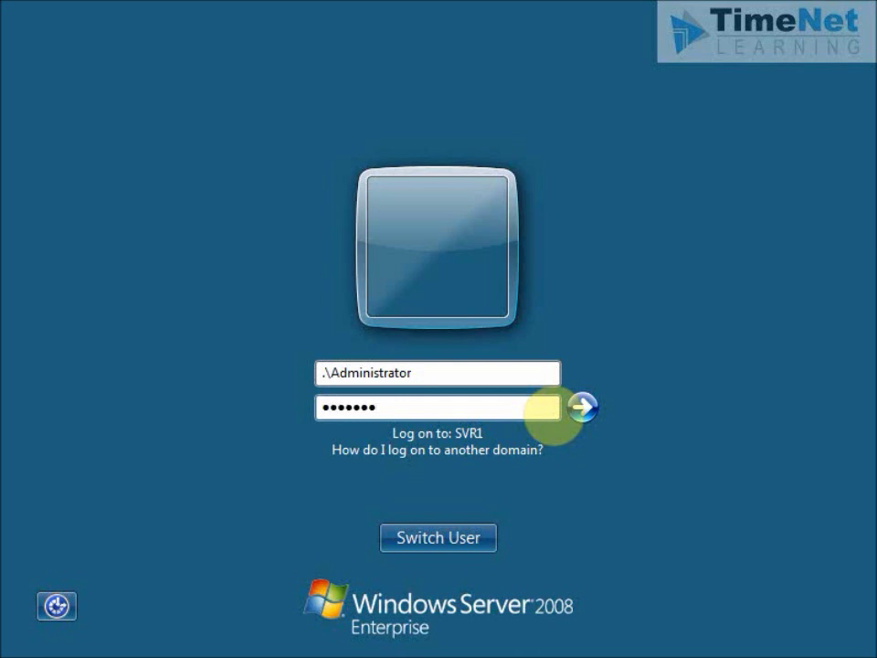
pyautogui.press('Return')
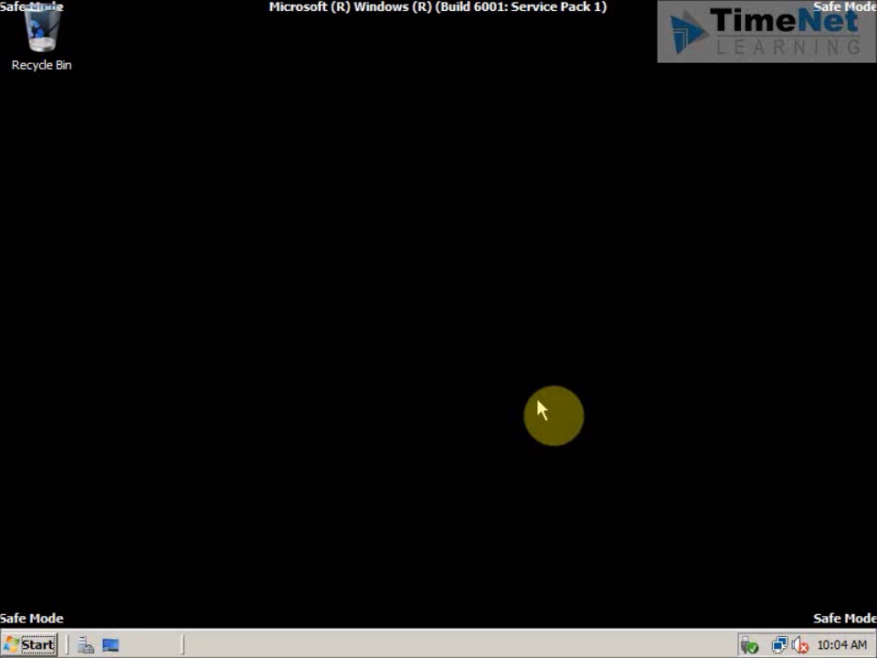
# Launch Command Prompt from the Start menu with Run as administrator
pyautogui.click(37, 640)
pyautogui.click(130, 146)
pyautogui.rightClick(130, 146)
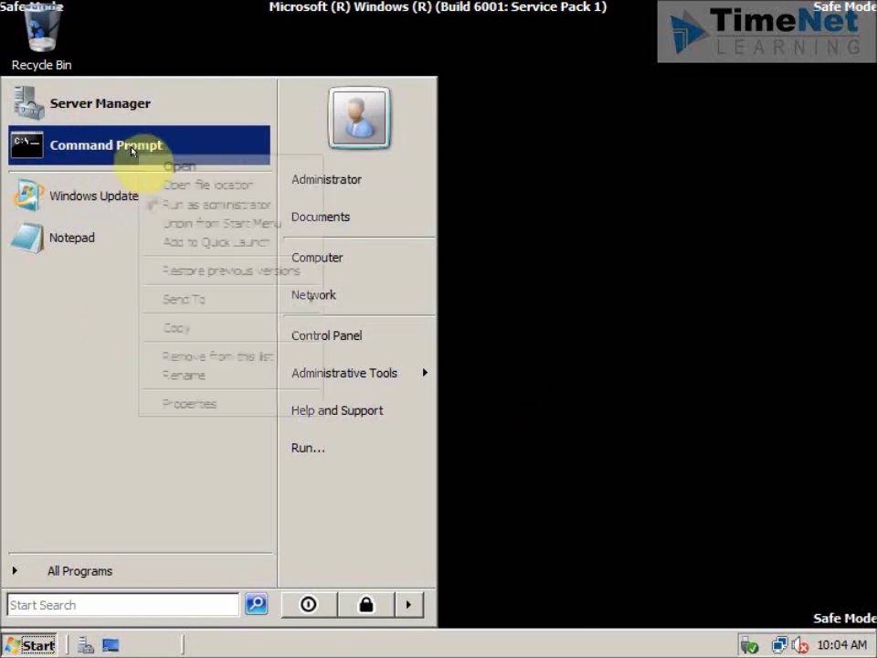
pyautogui.click(216, 202)
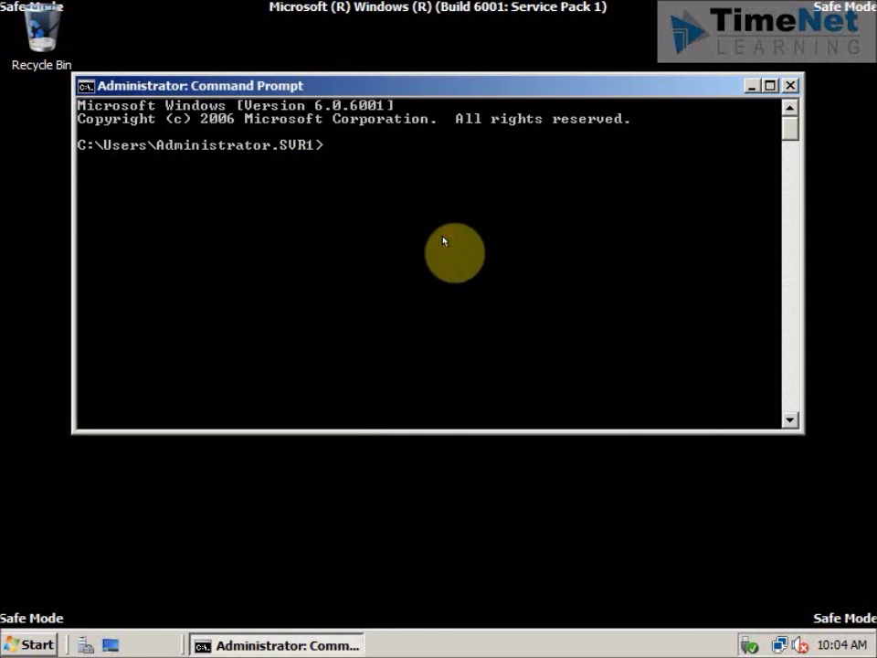
# Run wbadmin to list its supported commands
pyautogui.write('wbadmin')
pyautogui.press('Return')
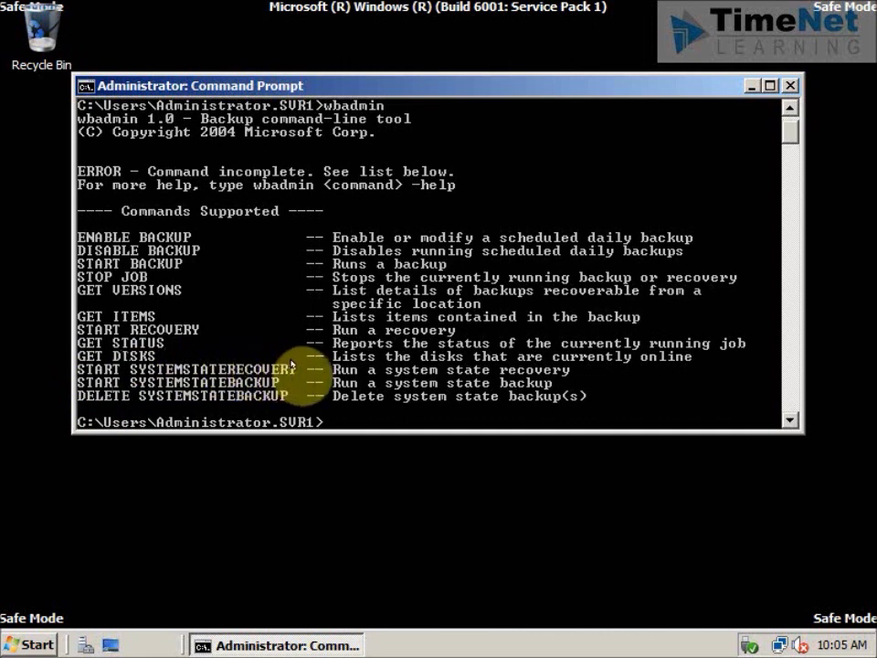
# Show the usage help for wbadmin start systemstaterecovery
pyautogui.press('Up')
pyautogui.write('start')
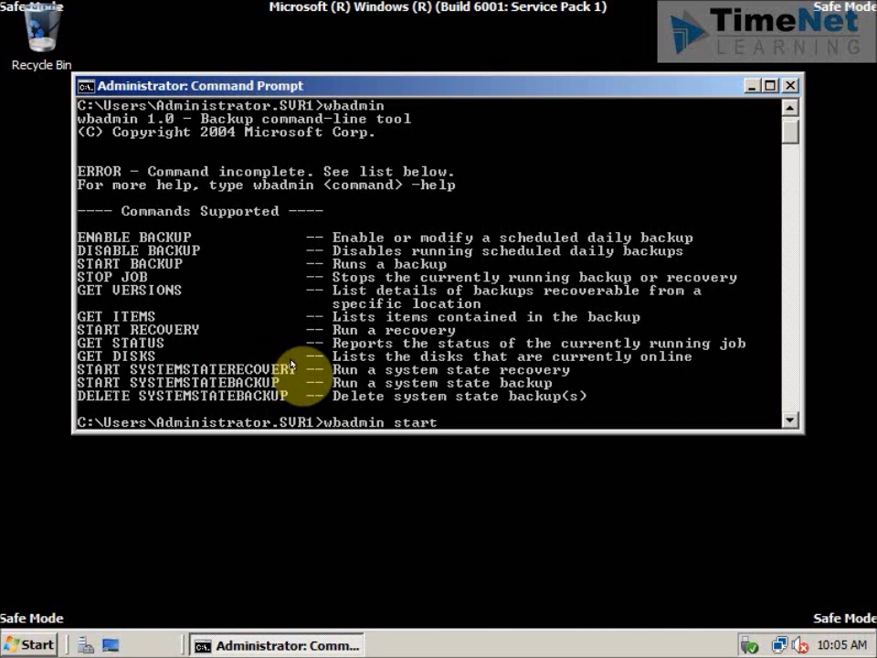
pyautogui.write(' systemstaterecovery')
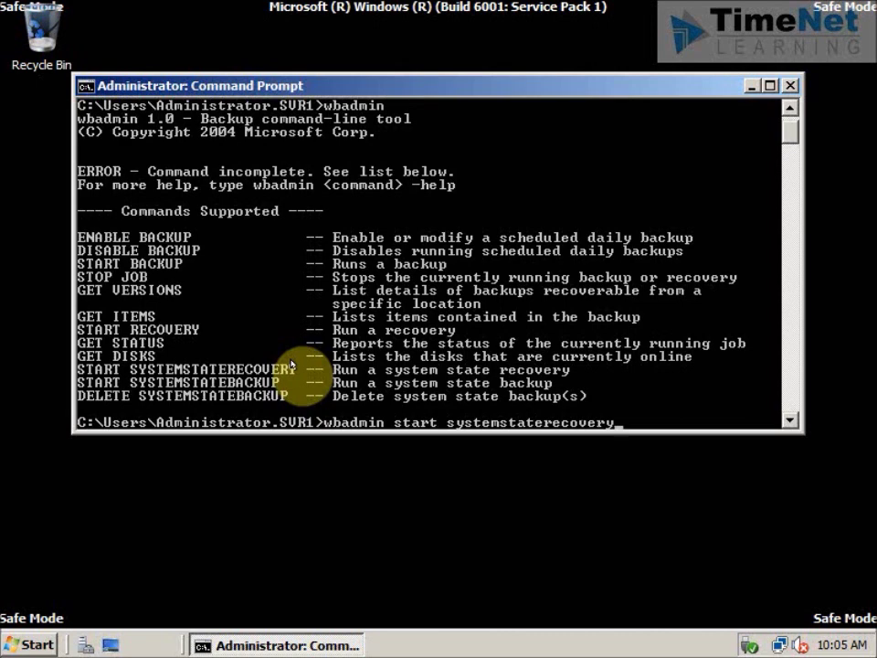
pyautogui.press('Return')
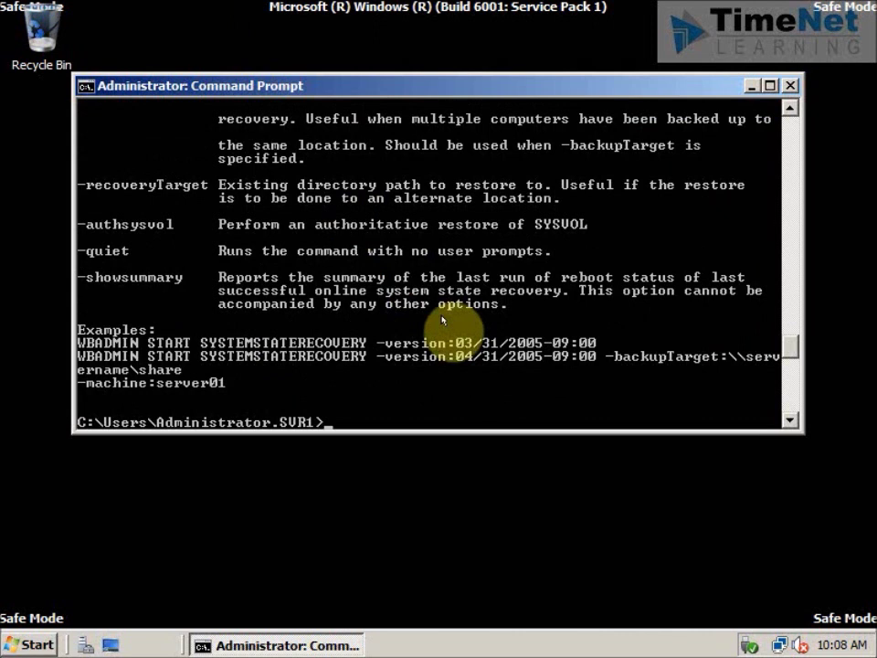
# List available backups with WBADMIN GET VERSIONS, then recall the systemstaterecovery command
pyautogui.write('WBADMIN GEI')
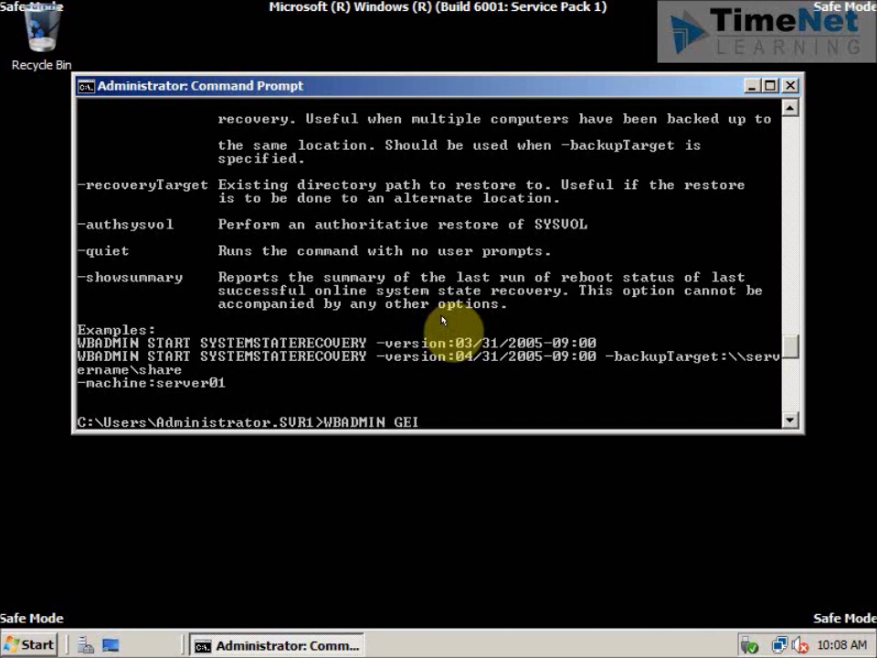
pyautogui.press('BackSpace')
pyautogui.write('T VERSIONS')
pyautogui.press('Return')
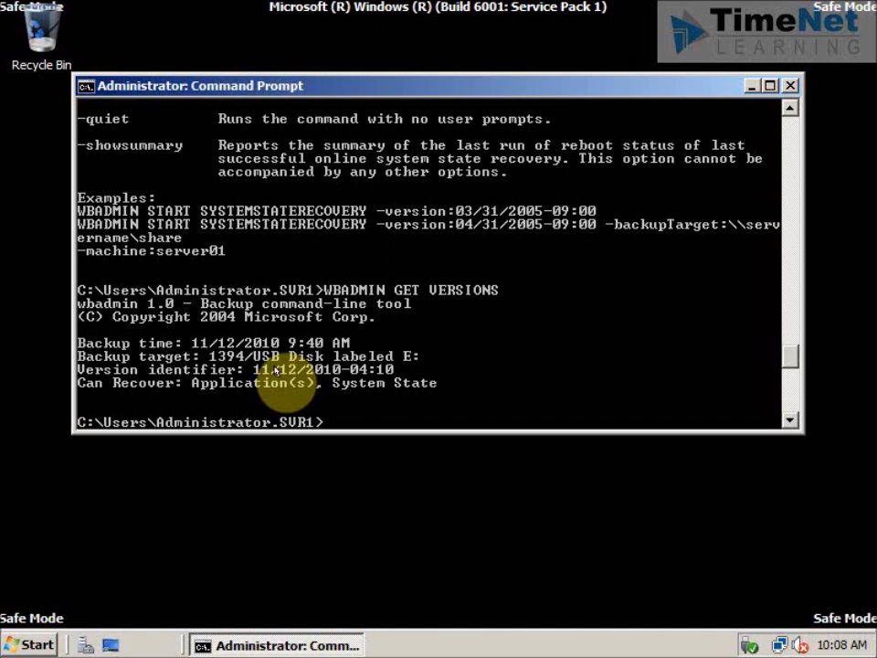
pyautogui.press('Up')
pyautogui.press('Up')
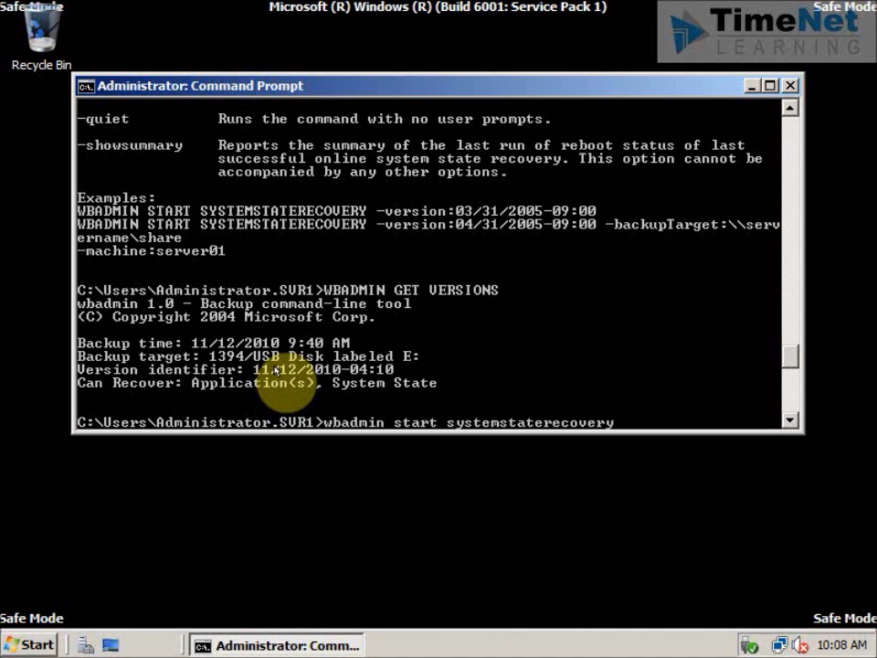
# Run wbadmin start systemstaterecovery with -VERSION:11/12/2010-04:10
pyautogui.press('Return')
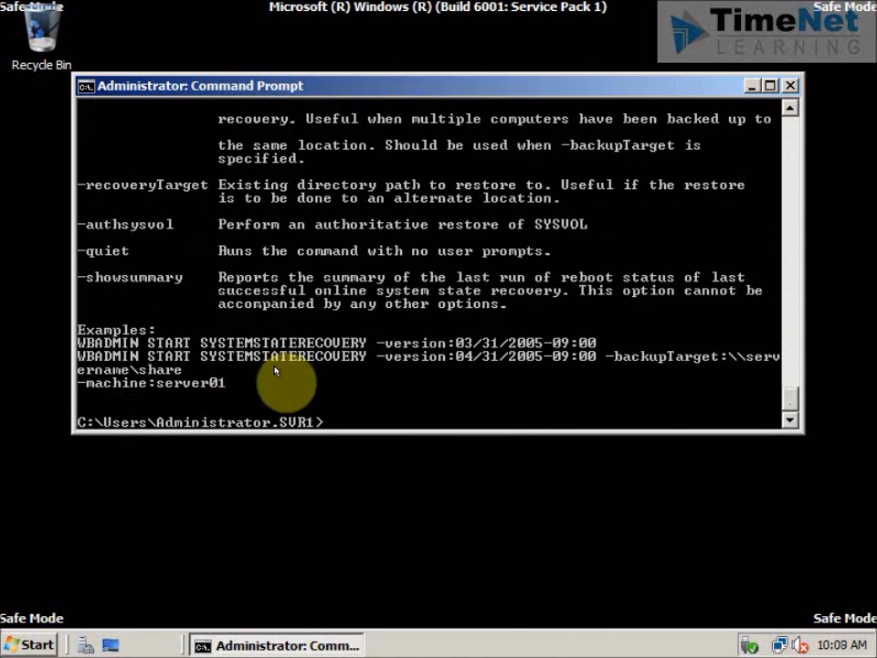
pyautogui.press('Up')
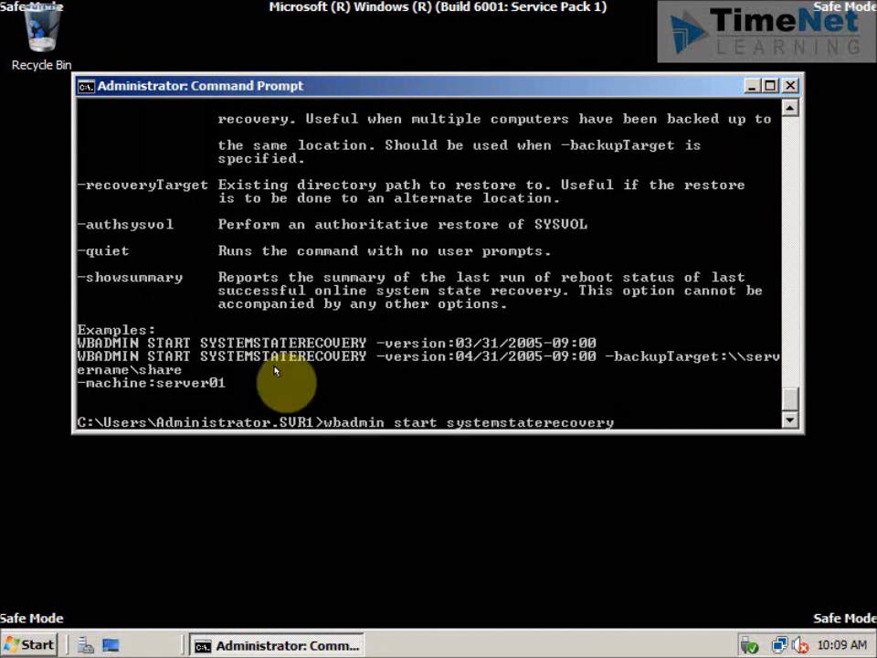
pyautogui.write('-VE')
pyautogui.write('RSION')
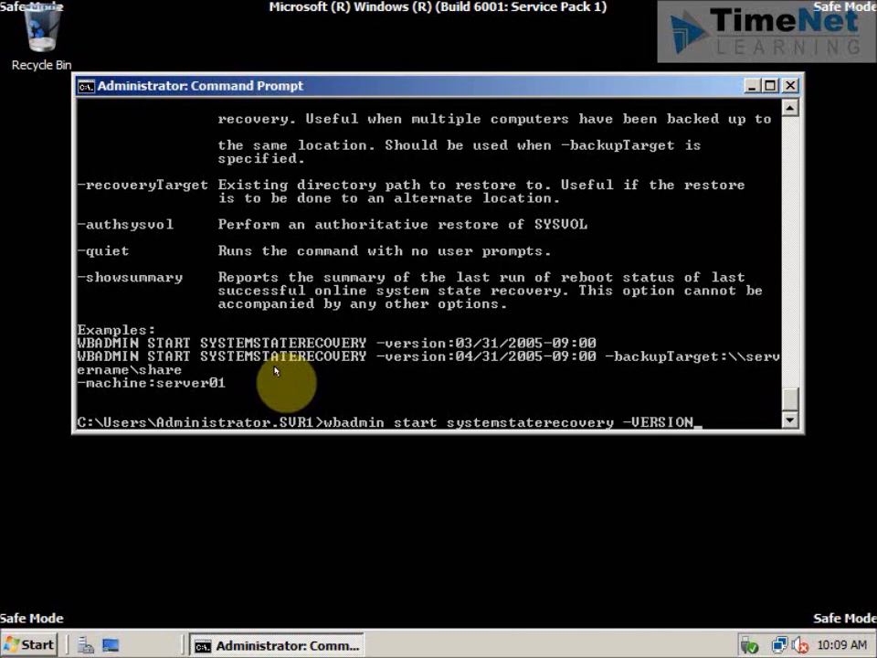
pyautogui.write(':11/')
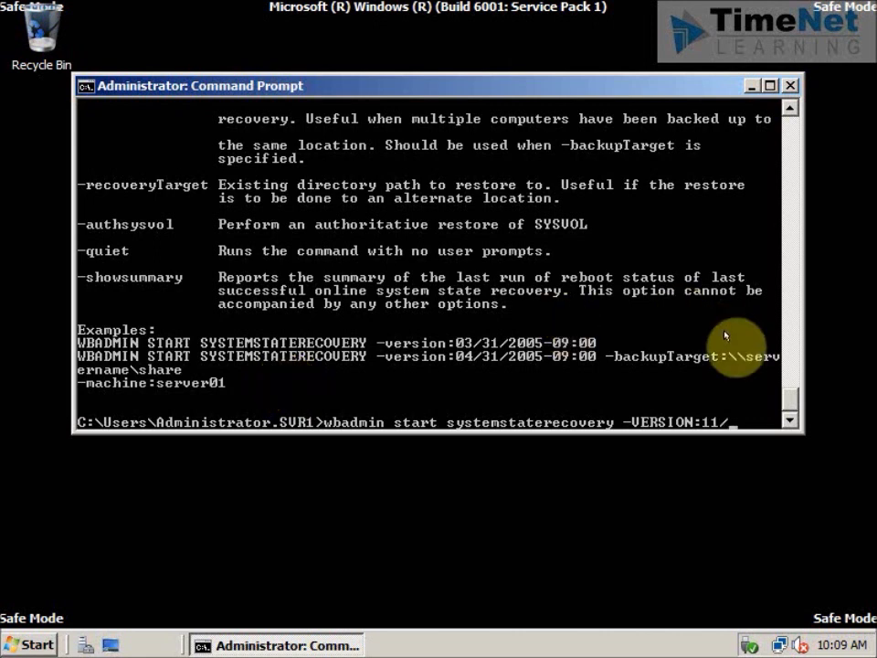
pyautogui.moveTo(788, 394)
pyautogui.mouseDown()
pyautogui.moveTo(789, 358)
pyautogui.moveTo(789, 409)
pyautogui.mouseUp()
pyautogui.write('12/20')
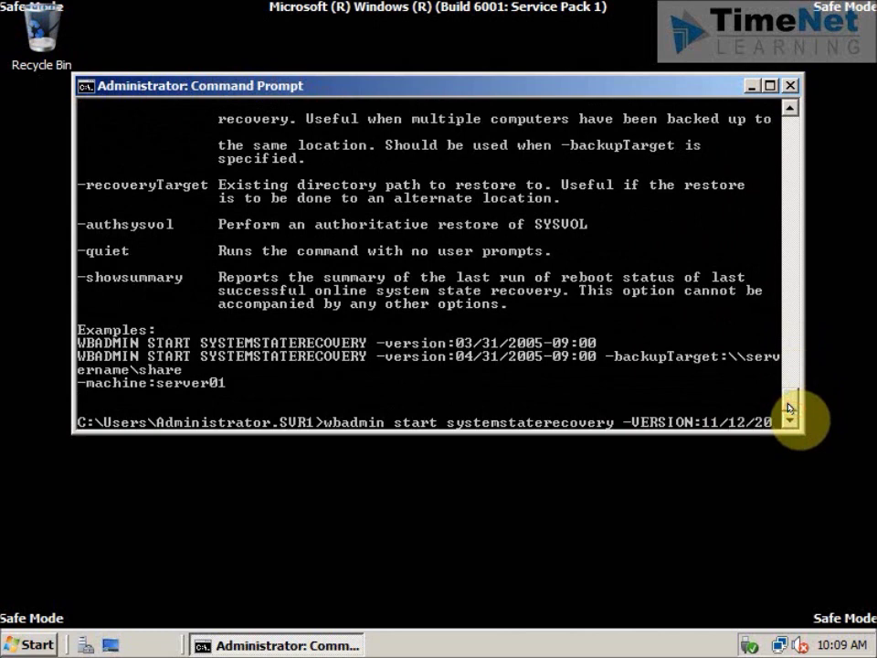
pyautogui.write('10')
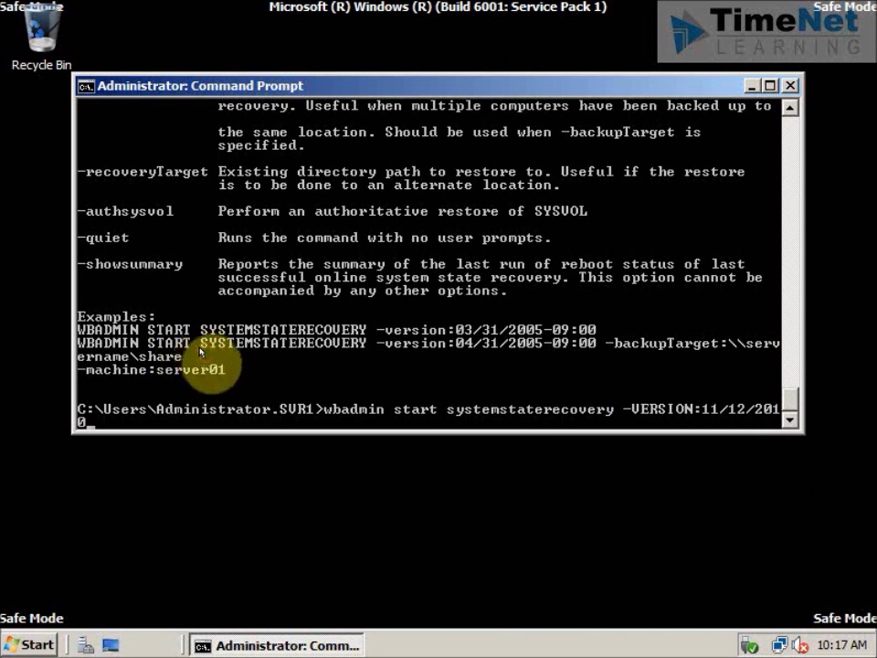
pyautogui.write('-04:10')
pyautogui.press('Return')
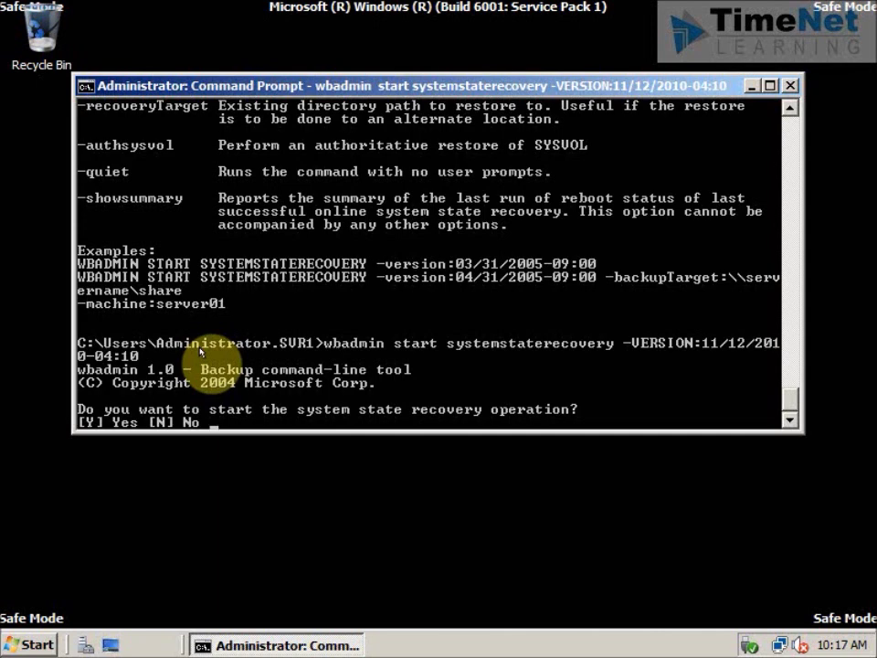
# Confirm the system state recovery with Y and let it run to completion
pyautogui.write('Y')
pyautogui.press('Return')
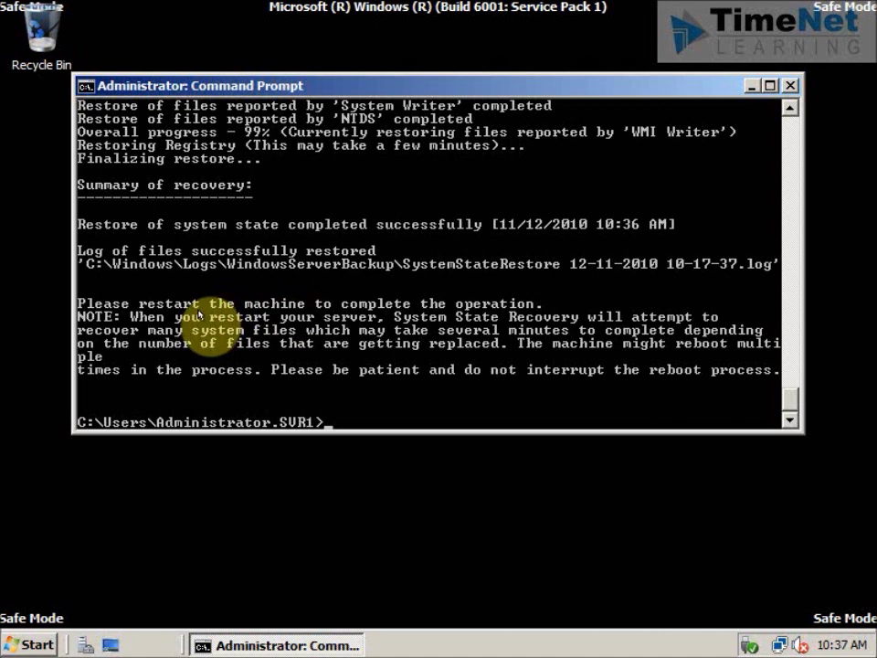
# Restart the server from the Start menu's shutdown options to finish the restore
pyautogui.click(22, 644)
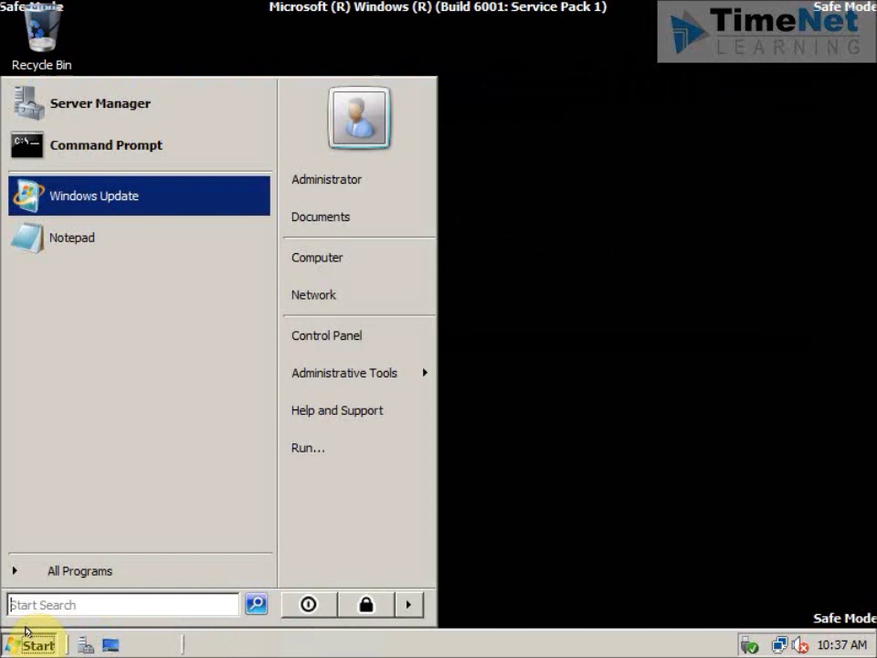
pyautogui.click(409, 603)
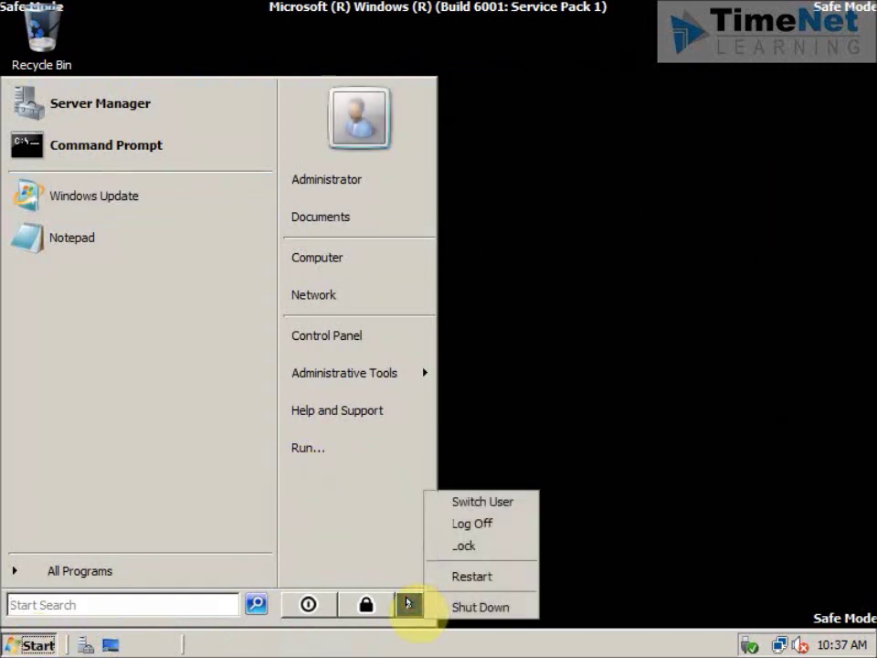
pyautogui.click(500, 571)
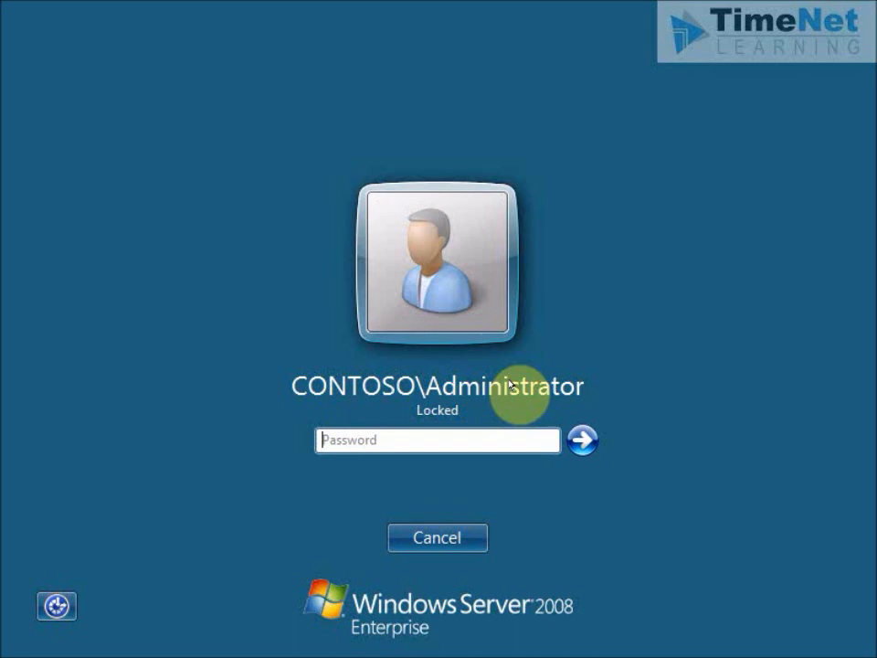
# Sign in as the CONTOSO Administrator and dismiss the wbadmin recovery-completed message
pyautogui.click(483, 437)
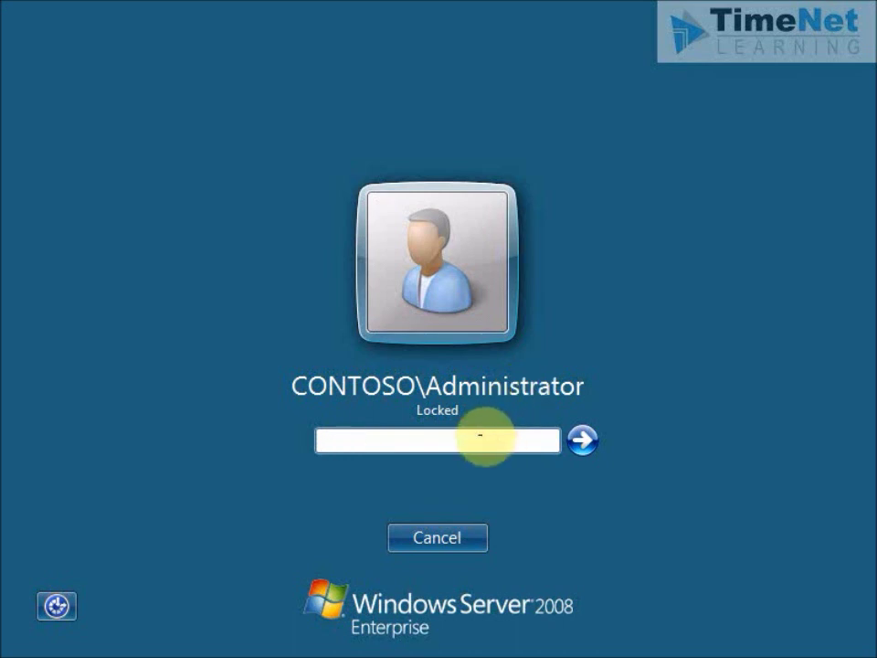
pyautogui.write('•••••••')
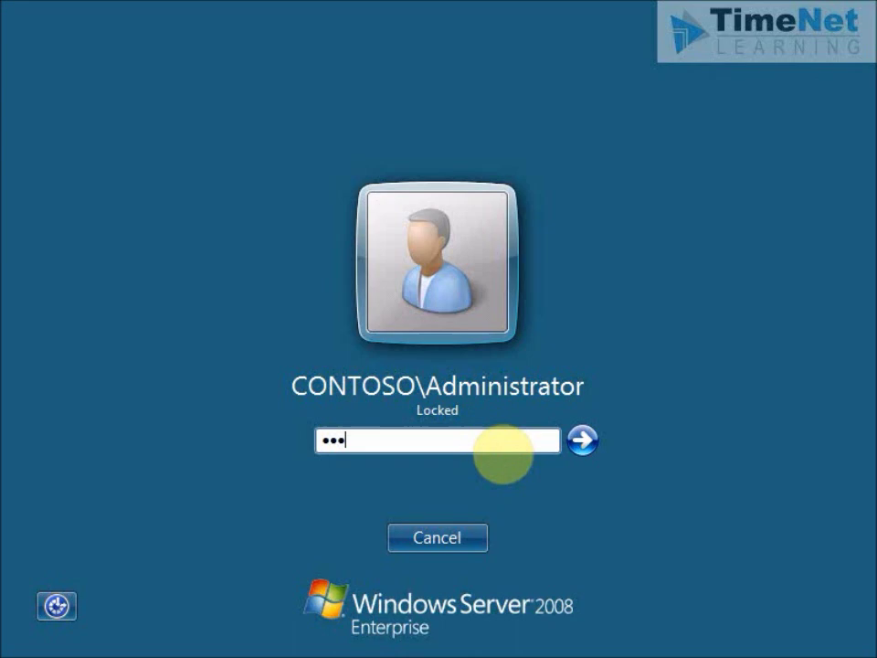
pyautogui.press('Return')
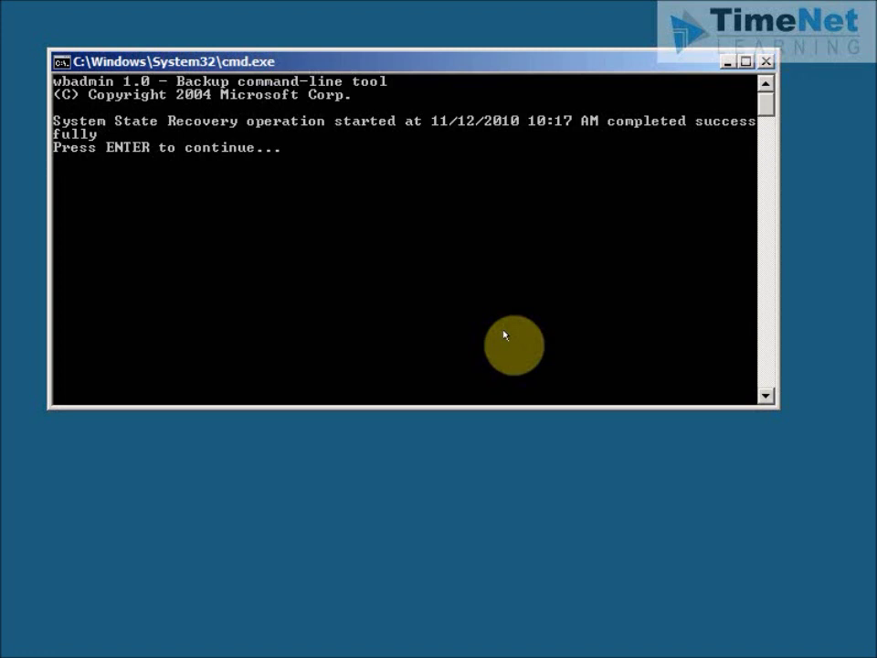
pyautogui.press('Return')
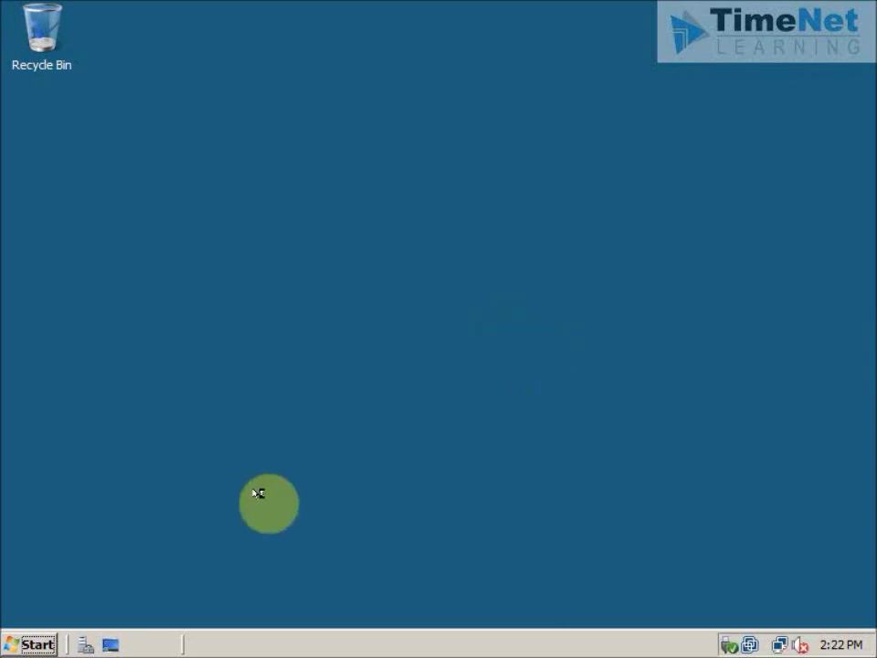
# In Active Directory Users and Computers, expand contoso.com and view the restored Accounts OU's users
pyautogui.click(35, 643)
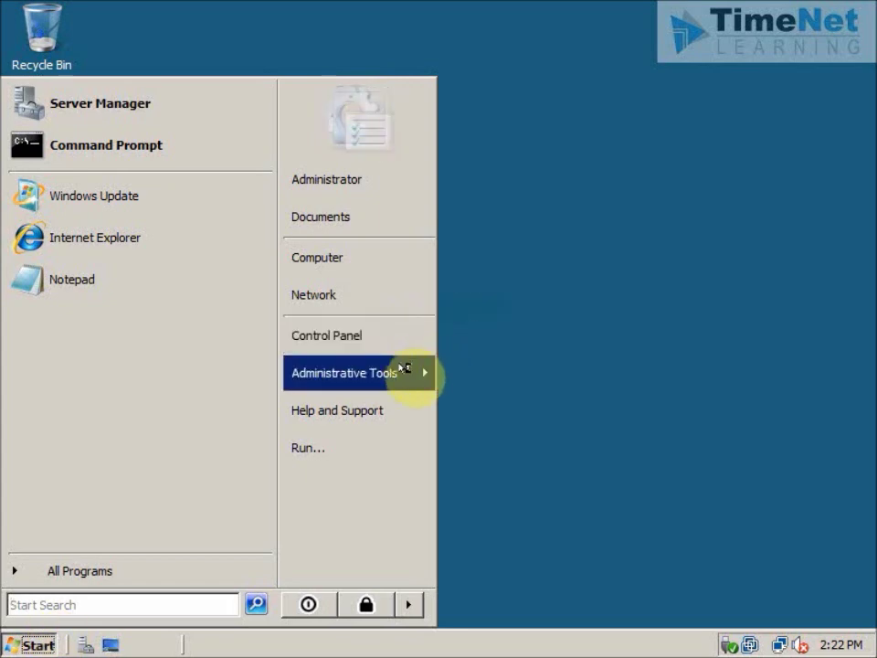
pyautogui.moveTo(399, 368)
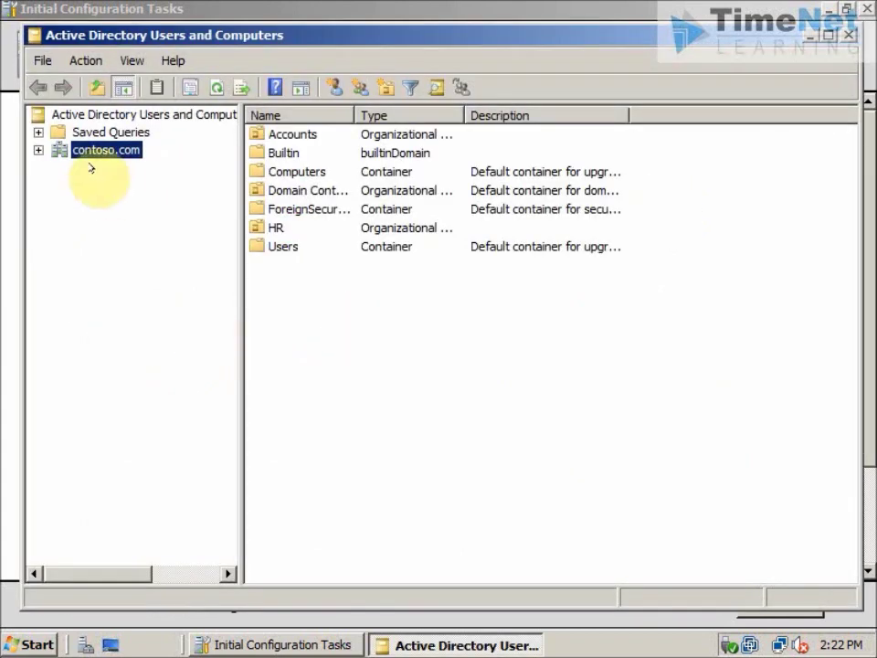
pyautogui.click(38, 150)
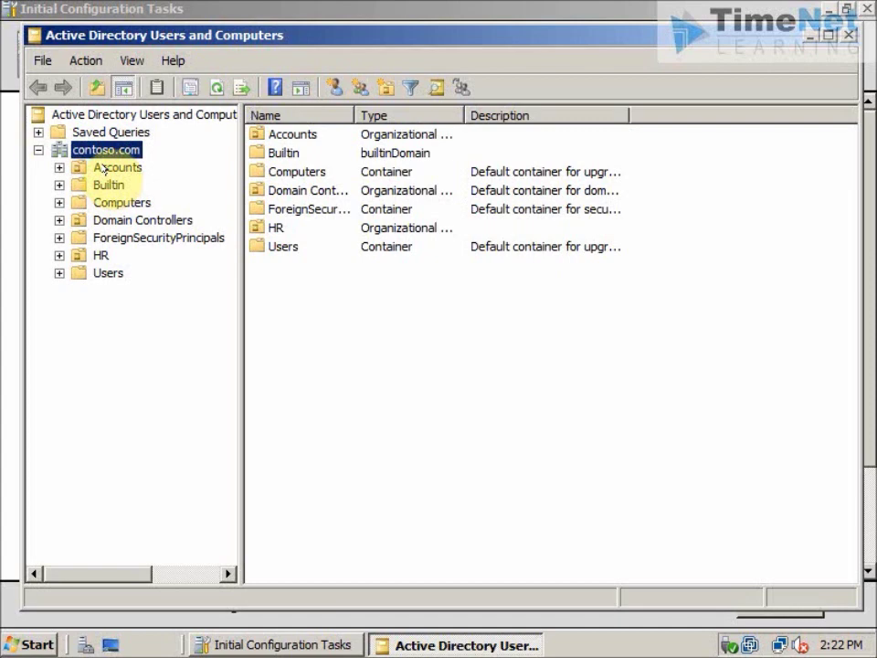
pyautogui.click(106, 168)
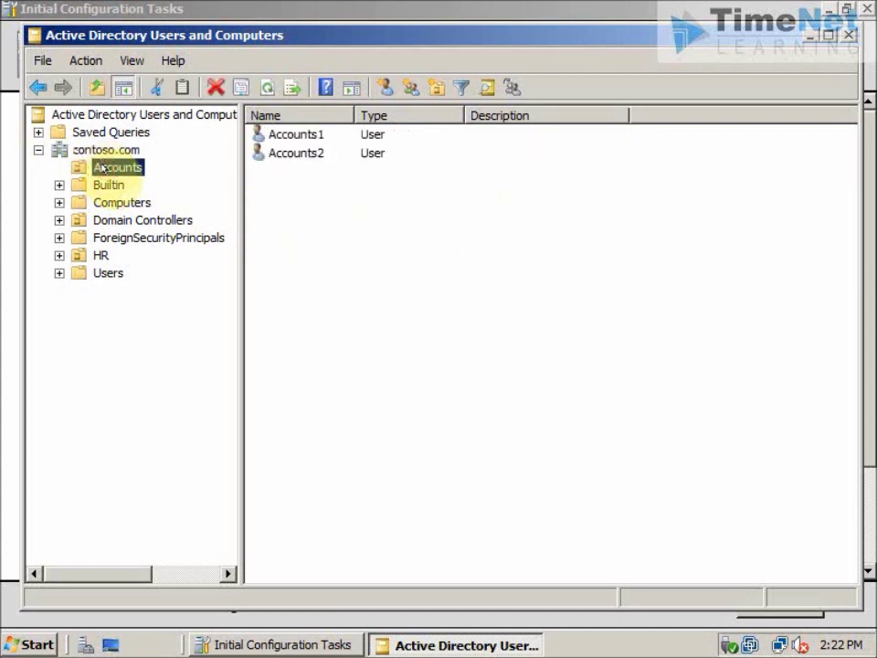